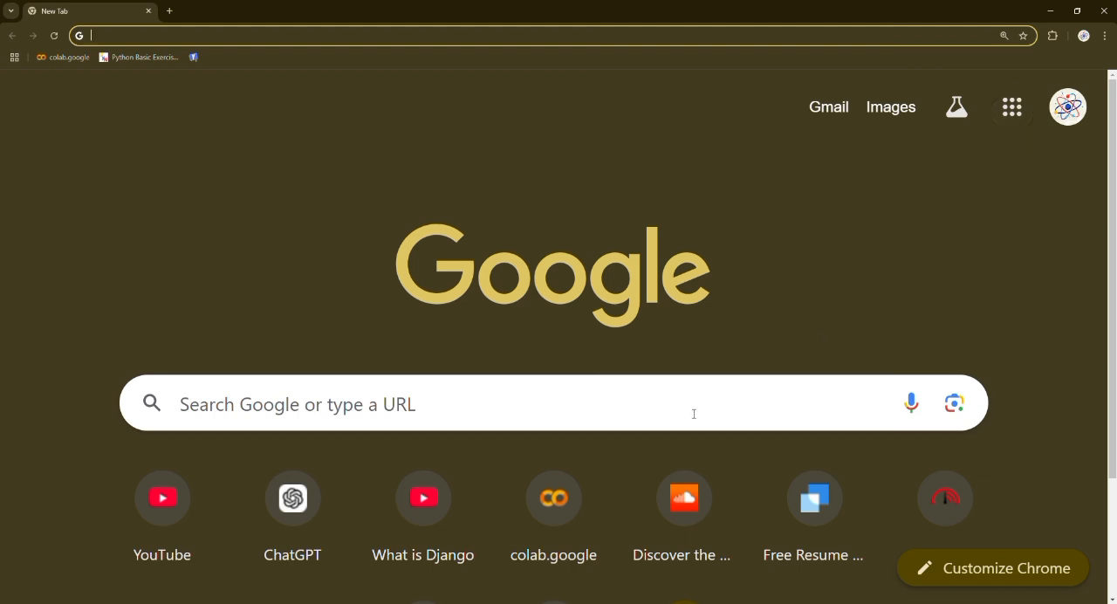
- Search Google for "iris 2.0", open the FBR IRIS 2.0 portal and dismiss its scam warning
{"action": "left_click", "coordinate": [601, 407]}
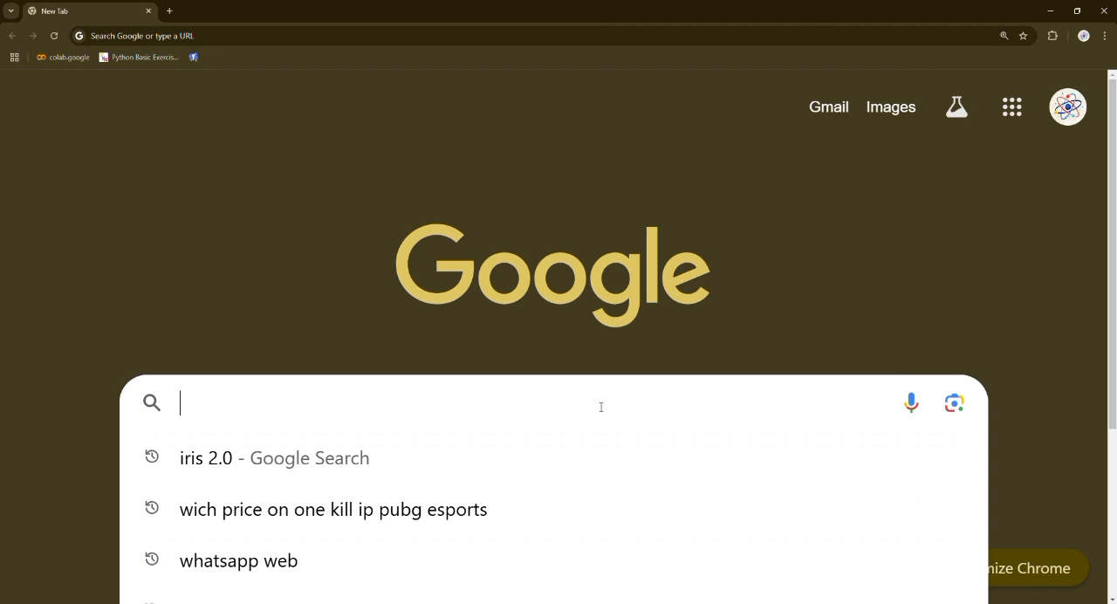
{"action": "left_click", "coordinate": [304, 458]}
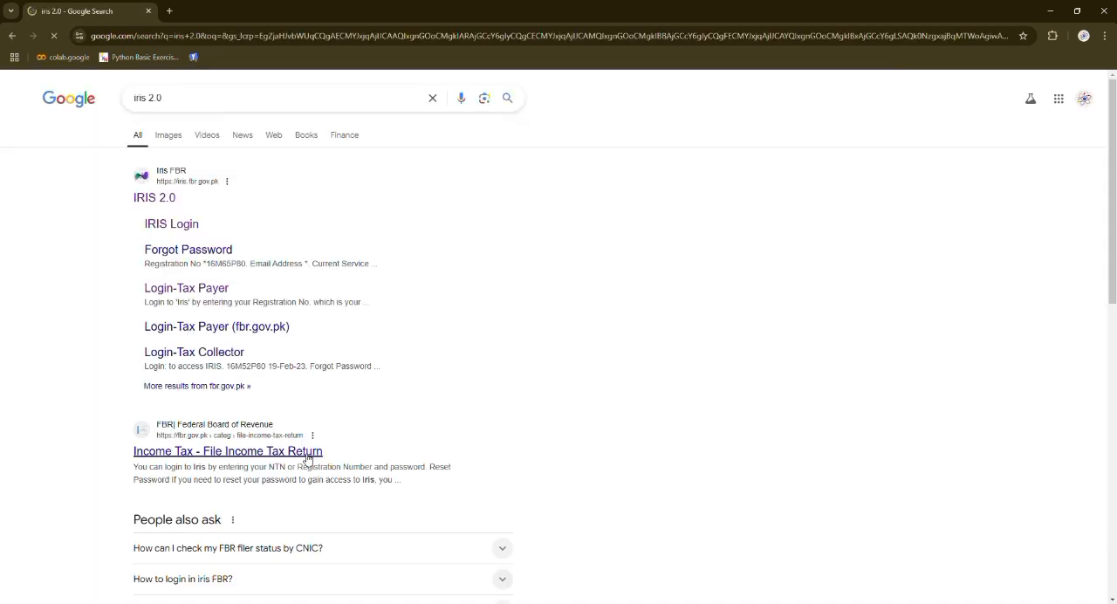
{"action": "left_click", "coordinate": [146, 199]}
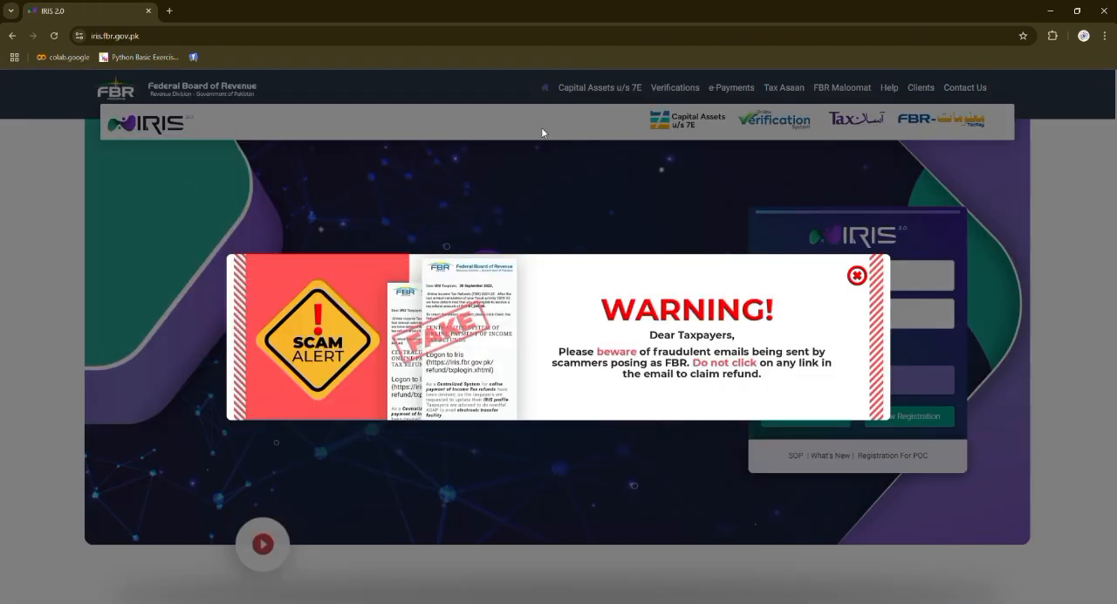
{"action": "left_click", "coordinate": [856, 277]}
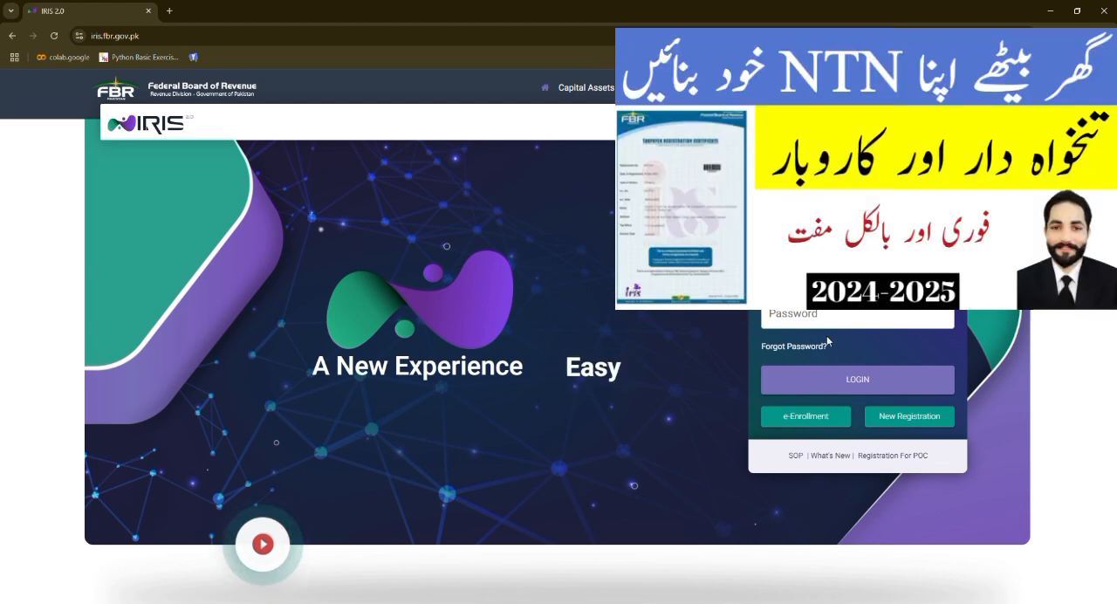
- Log in to the taxpayer's account on the IRIS portal
{"action": "left_click", "coordinate": [839, 313]}
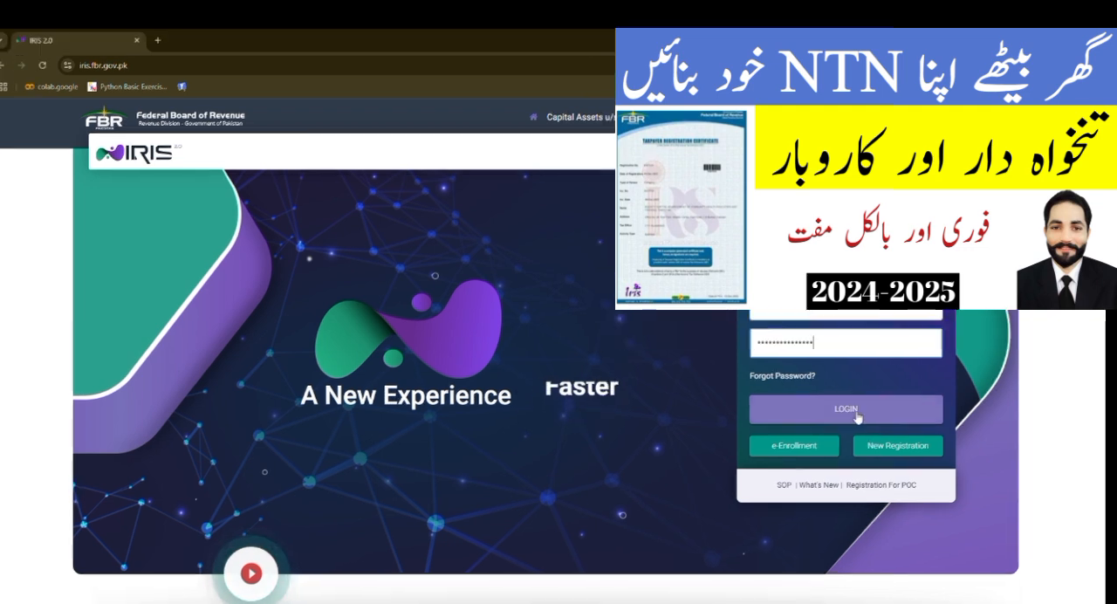
{"action": "left_click", "coordinate": [857, 415]}
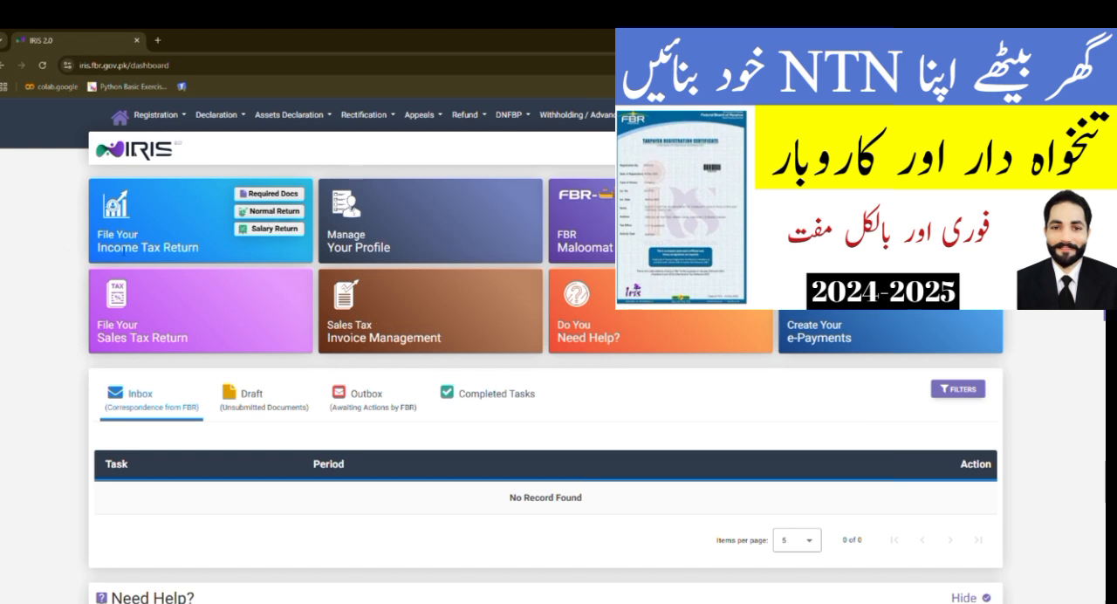
- Start a Normal Return for the tax period 01-JUL-2021 - 30-JUN-2022
{"action": "left_click", "coordinate": [264, 214]}
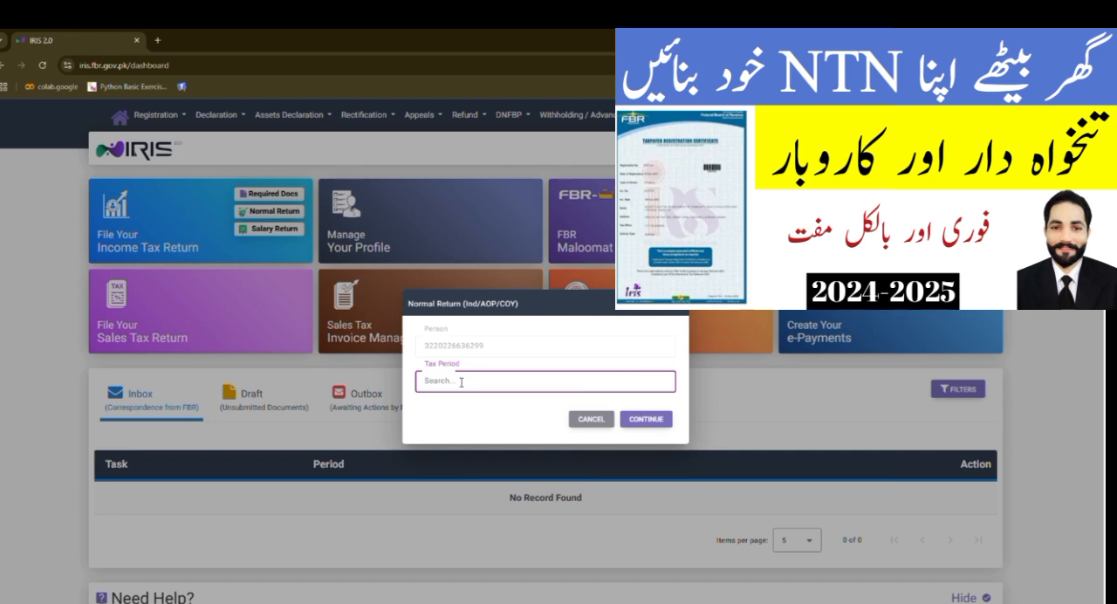
{"action": "type", "text": "2022"}
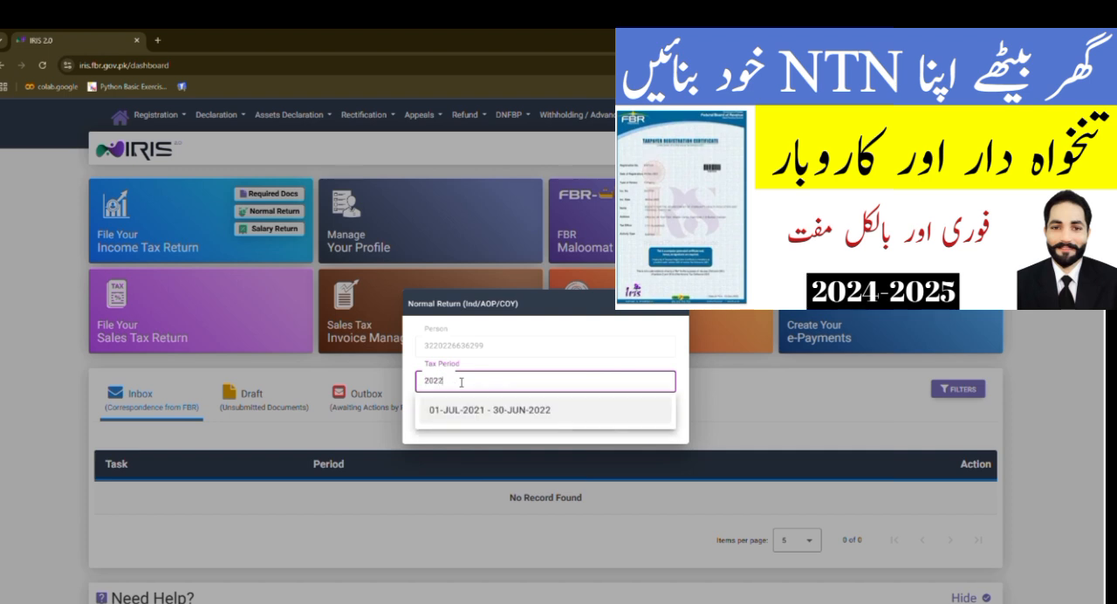
{"action": "left_click", "coordinate": [503, 412]}
{"action": "left_click", "coordinate": [643, 420]}
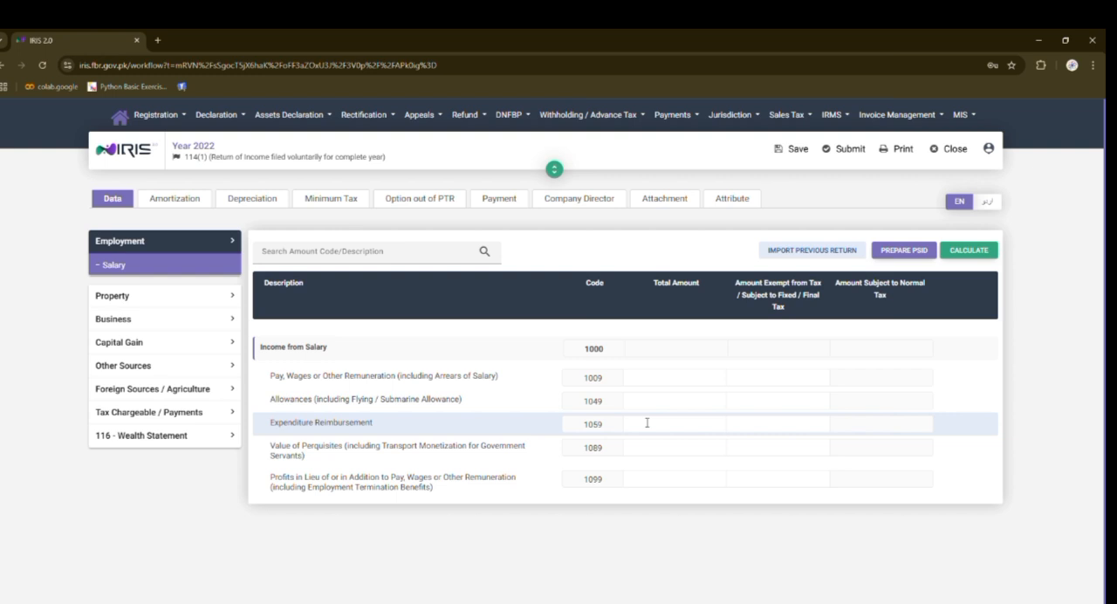
- In the Other Revenues of Business, enter 390,760 as the total amount for Others (3128), calculate and save the return
{"action": "left_click", "coordinate": [112, 321]}
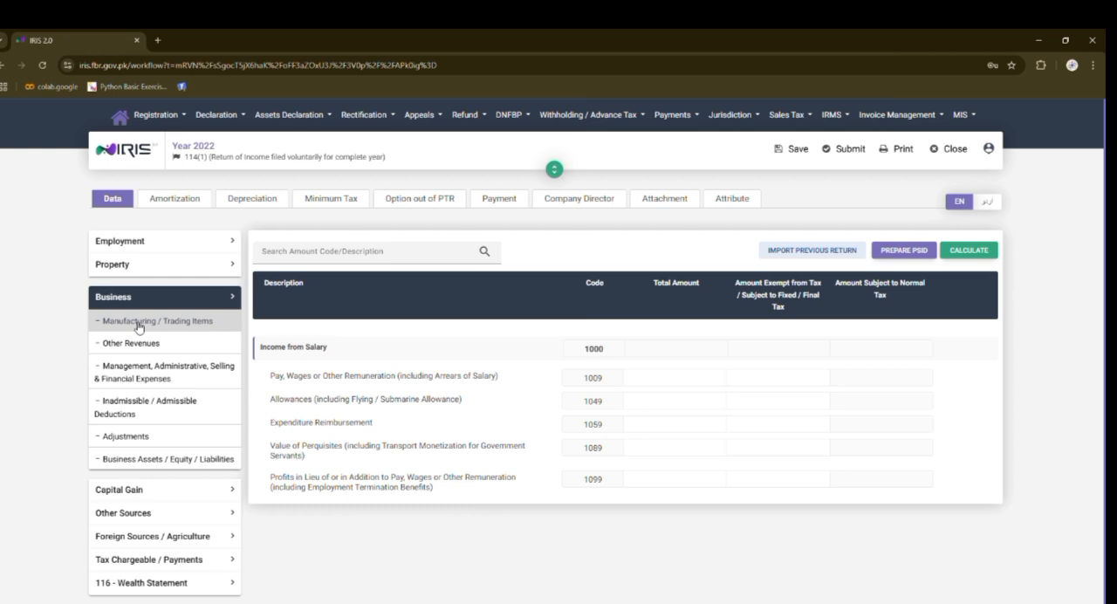
{"action": "left_click", "coordinate": [163, 346]}
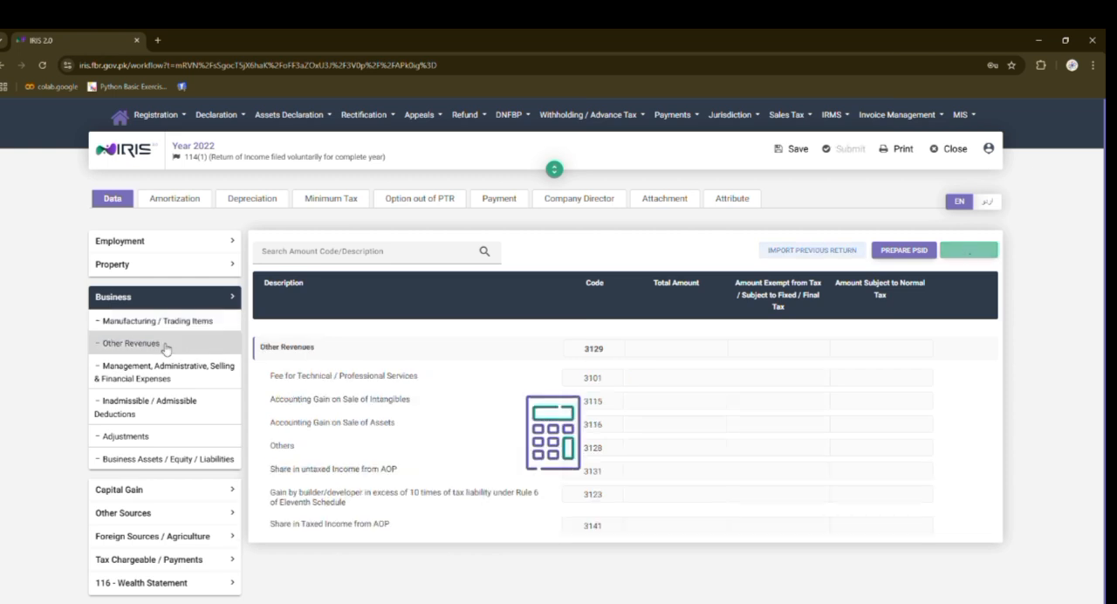
{"action": "left_click", "coordinate": [636, 454]}
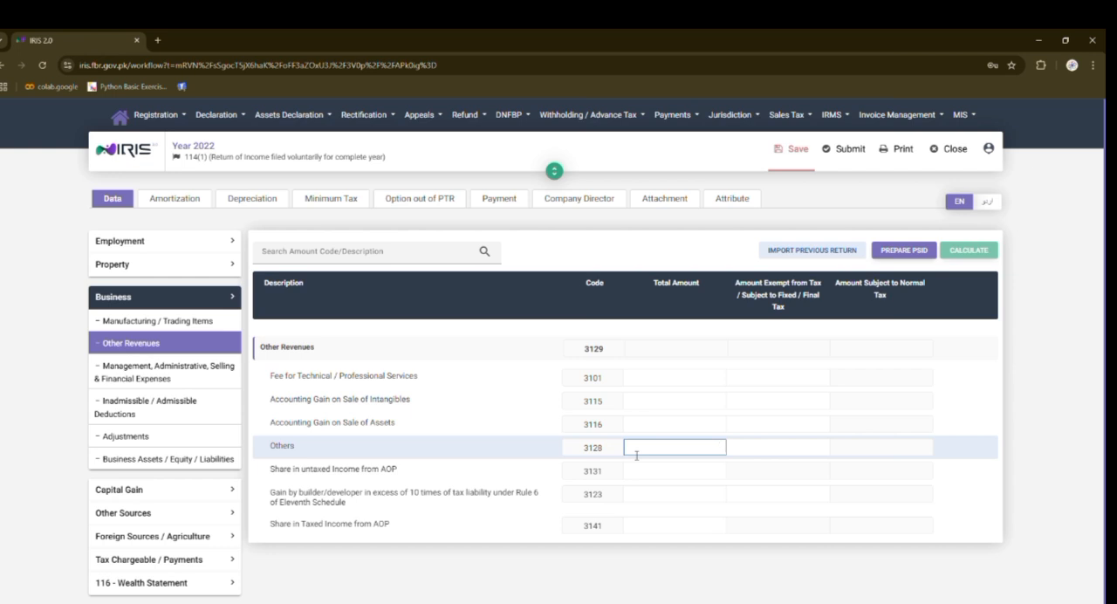
{"action": "type", "text": "3"}
{"action": "type", "text": "90,"}
{"action": "type", "text": "76"}
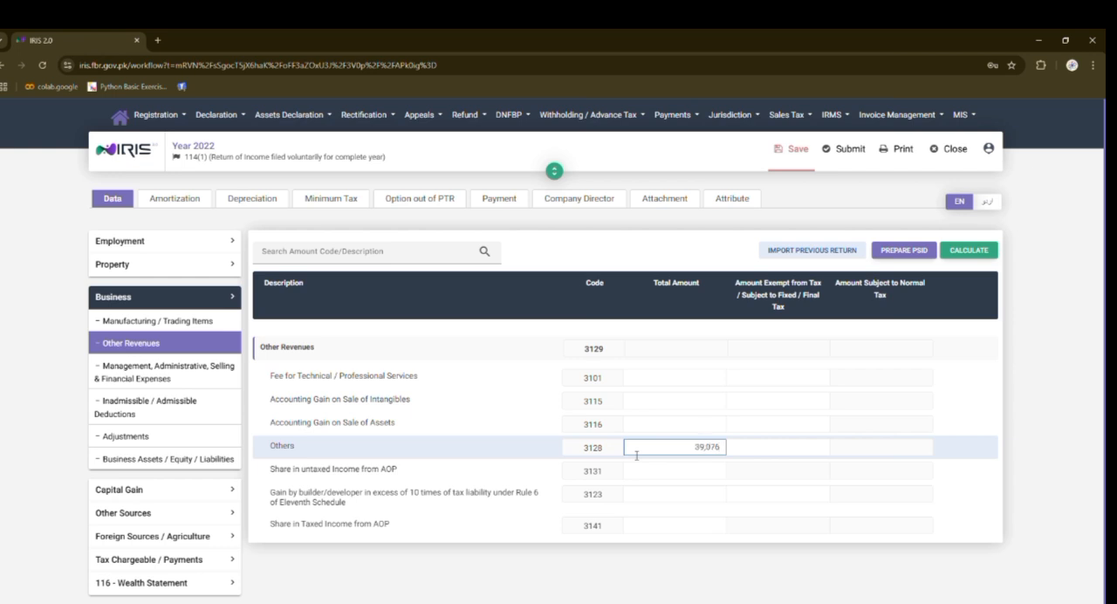
{"action": "type", "text": "0"}
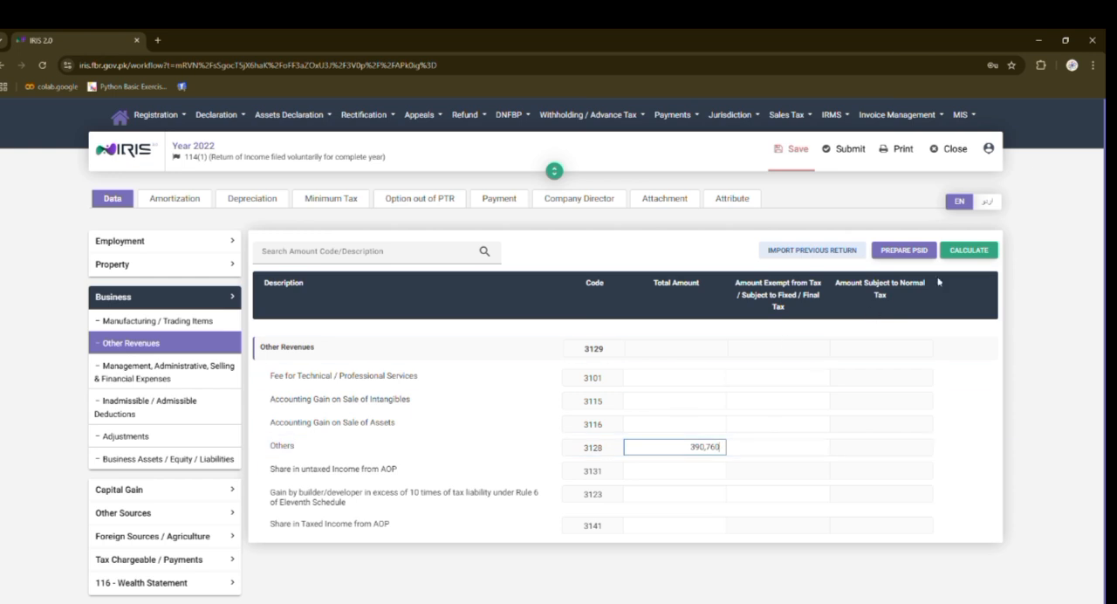
{"action": "left_click", "coordinate": [969, 251]}
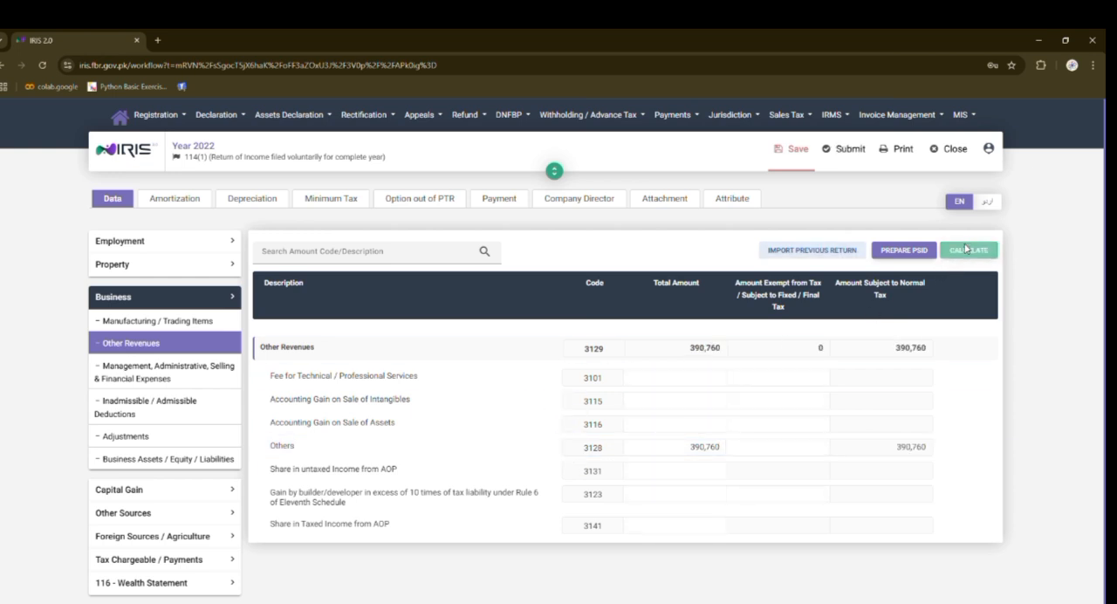
{"action": "left_click", "coordinate": [789, 157]}
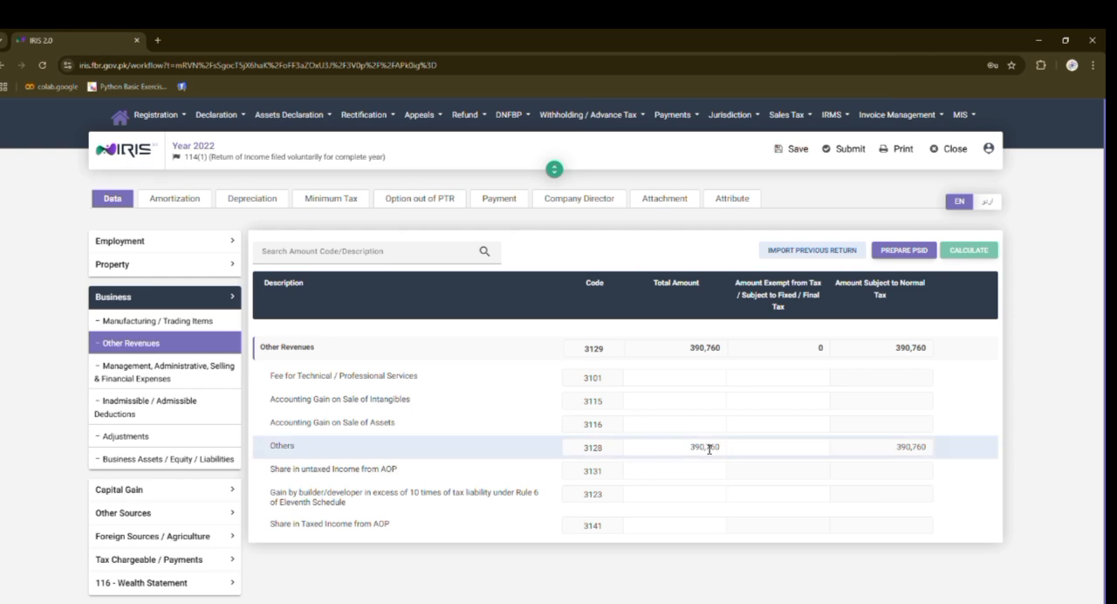
- Copy the Others revenue amount into Income Declared subject to Normal Tax (7031) under Reconciliation of Net Assets, calculate and save
{"action": "left_click", "coordinate": [708, 448]}
{"action": "key", "text": "ctrl+c"}
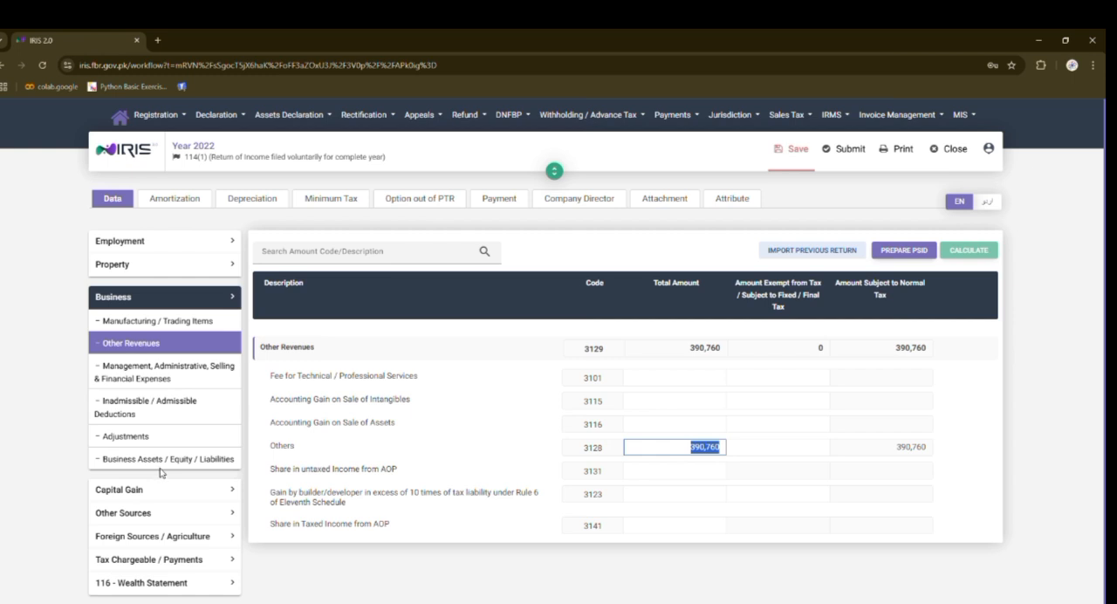
{"action": "left_click", "coordinate": [170, 299]}
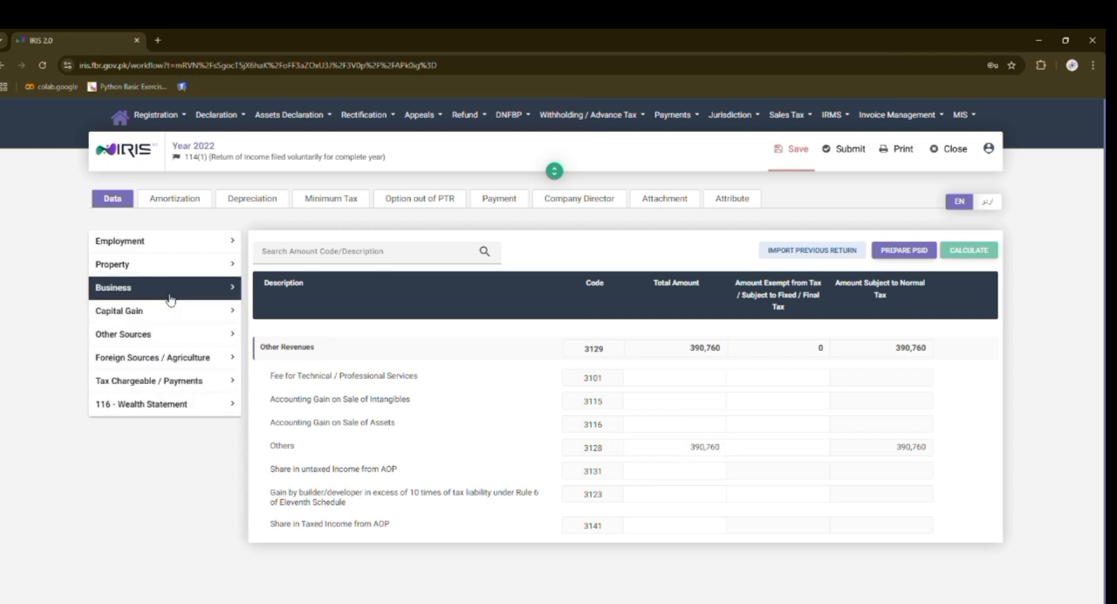
{"action": "left_click", "coordinate": [171, 404]}
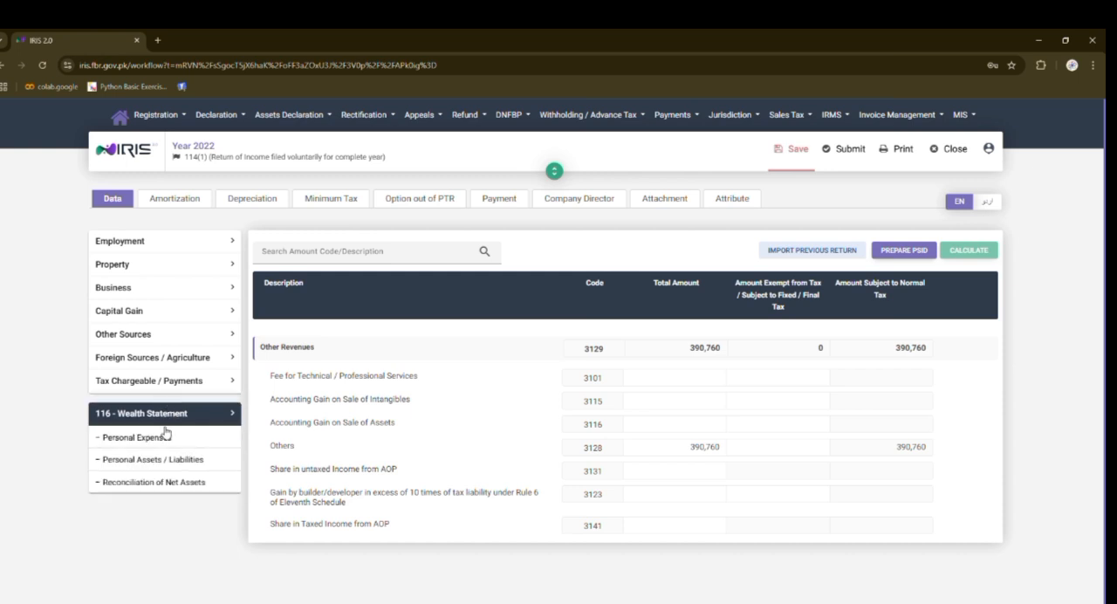
{"action": "left_click", "coordinate": [165, 487]}
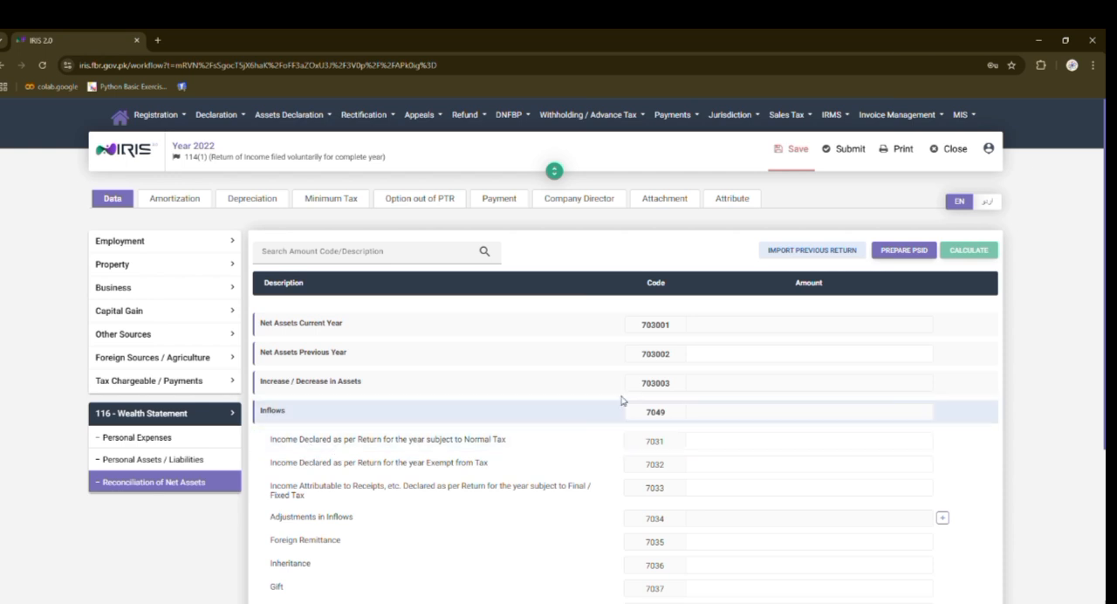
{"action": "left_click", "coordinate": [926, 442]}
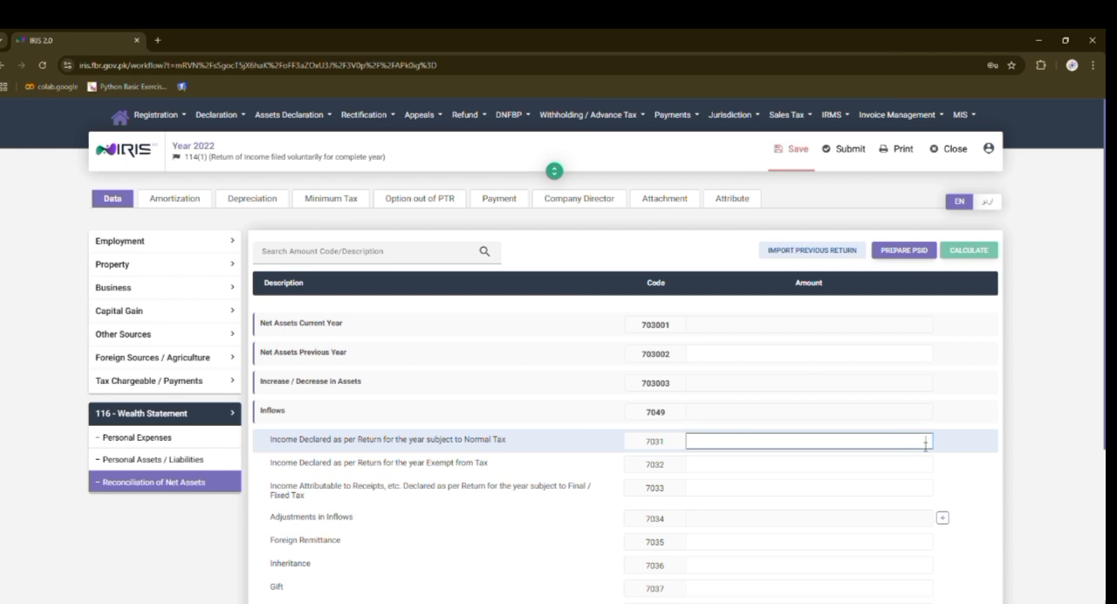
{"action": "key", "text": "ctrl+v"}
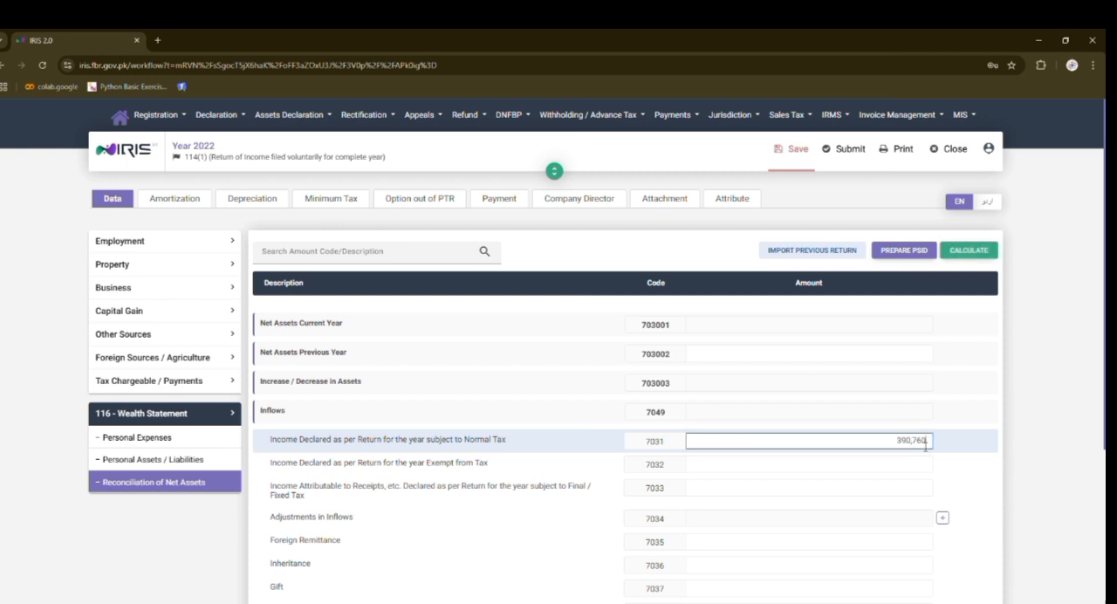
{"action": "left_click", "coordinate": [970, 251]}
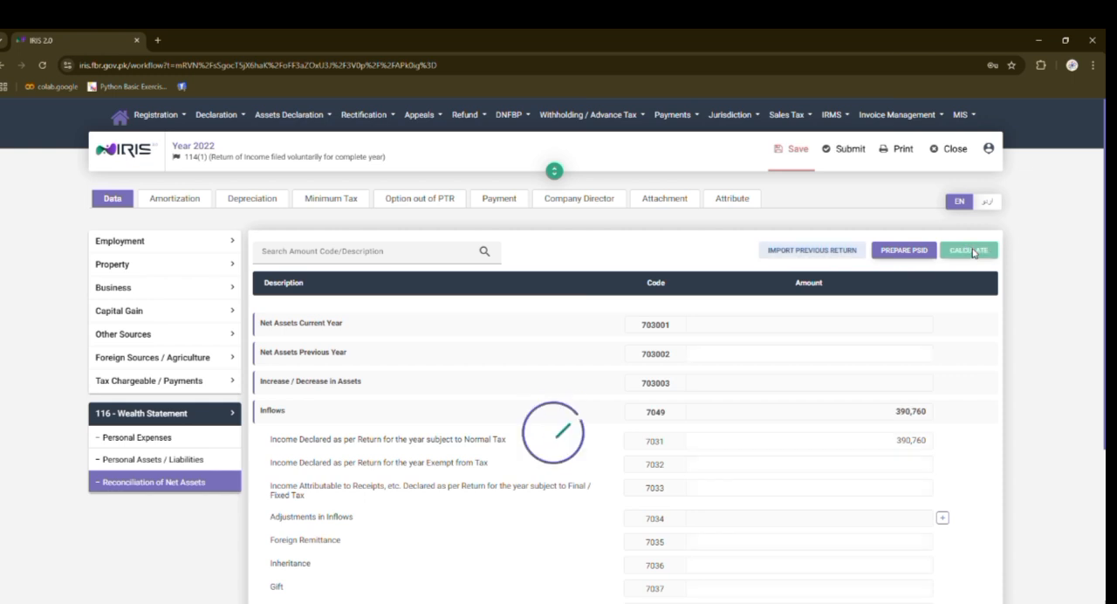
{"action": "left_click", "coordinate": [784, 167]}
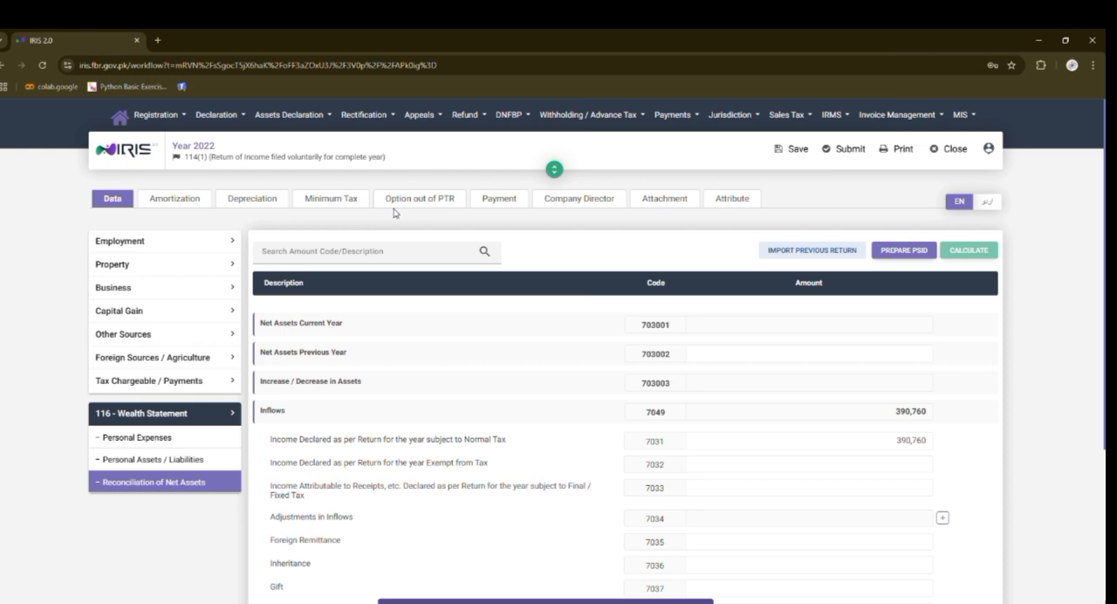
- In the wealth statement's Personal Expenses, enter 180,970 for Other Personal / Household Expenses (7087) and calculate
{"action": "left_click", "coordinate": [146, 445]}
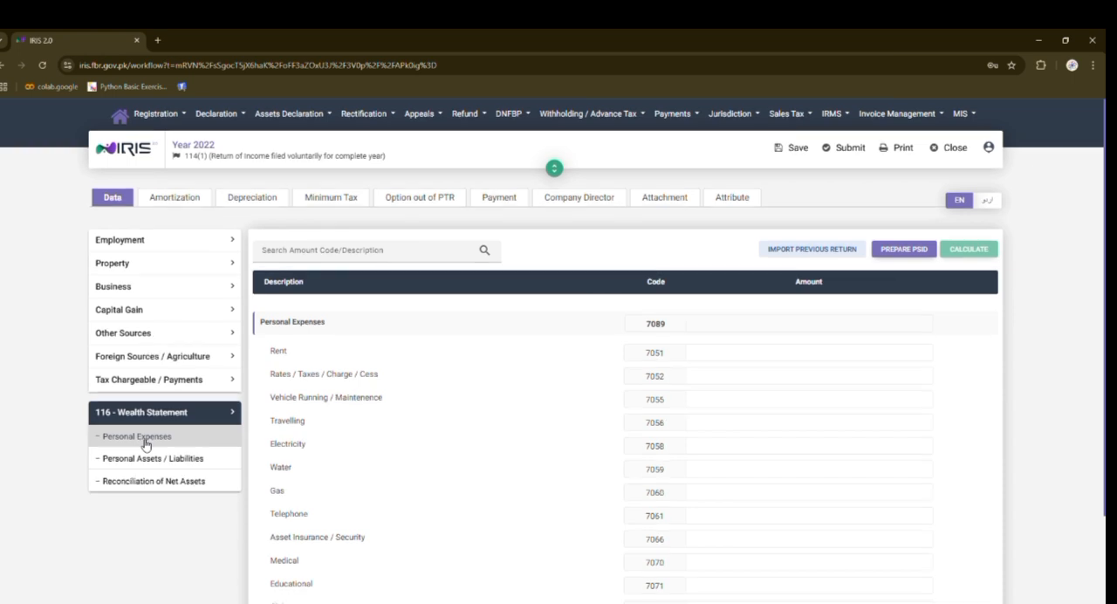
{"action": "scroll", "coordinate": [144, 445], "scroll_direction": "down", "scroll_amount": 1}
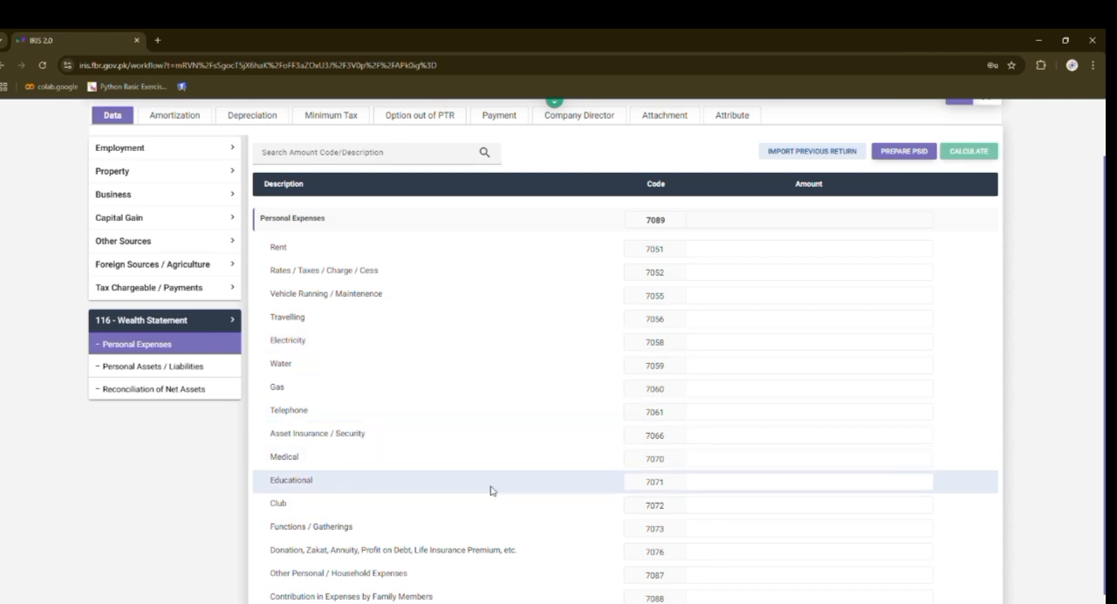
{"action": "left_click", "coordinate": [769, 575]}
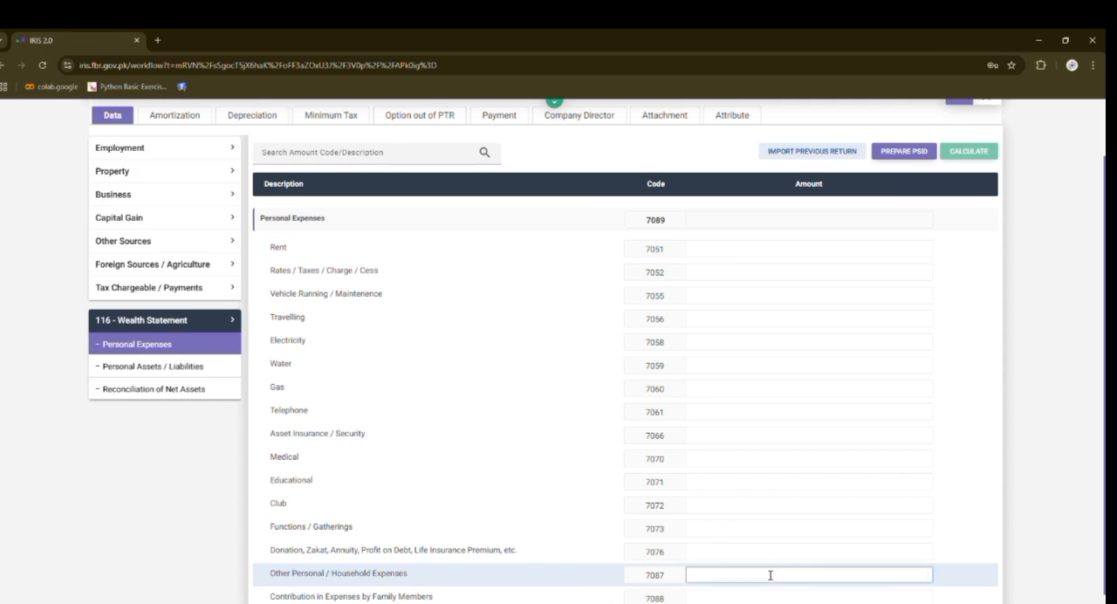
{"action": "type", "text": "180,970"}
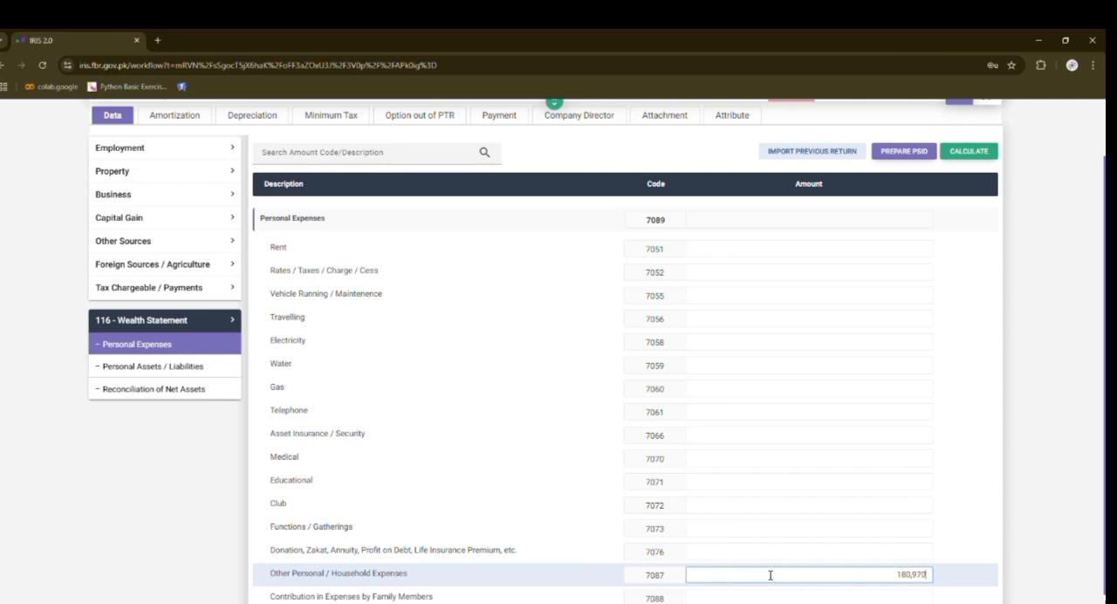
{"action": "left_click", "coordinate": [965, 151]}
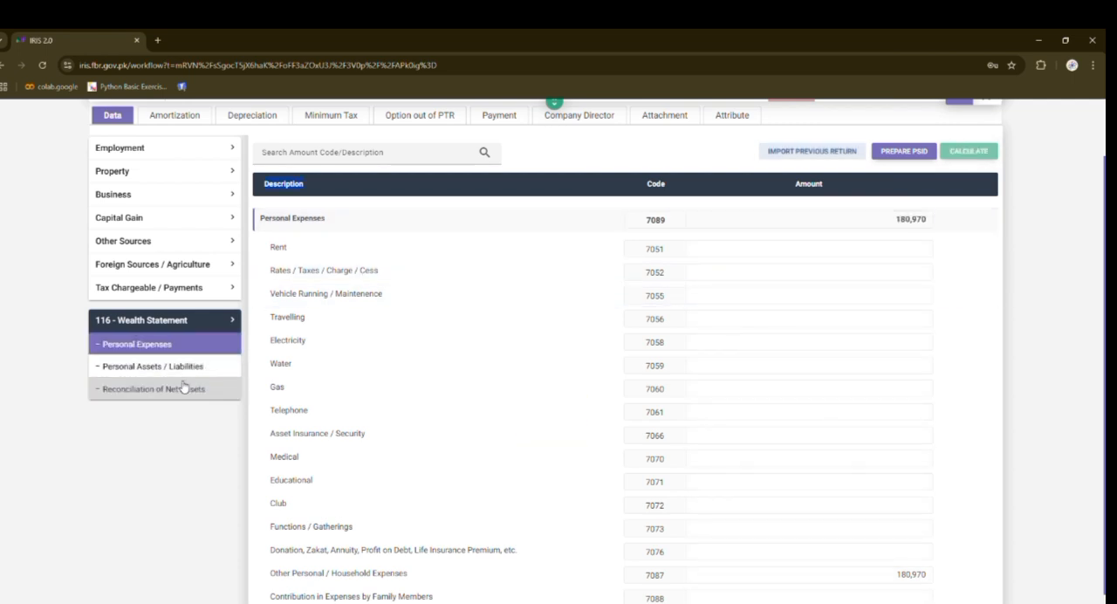
- Open the Personal Assets / Liabilities section of the wealth statement
{"action": "scroll", "coordinate": [181, 353], "scroll_direction": "up", "scroll_amount": 2}
{"action": "left_click", "coordinate": [181, 469]}
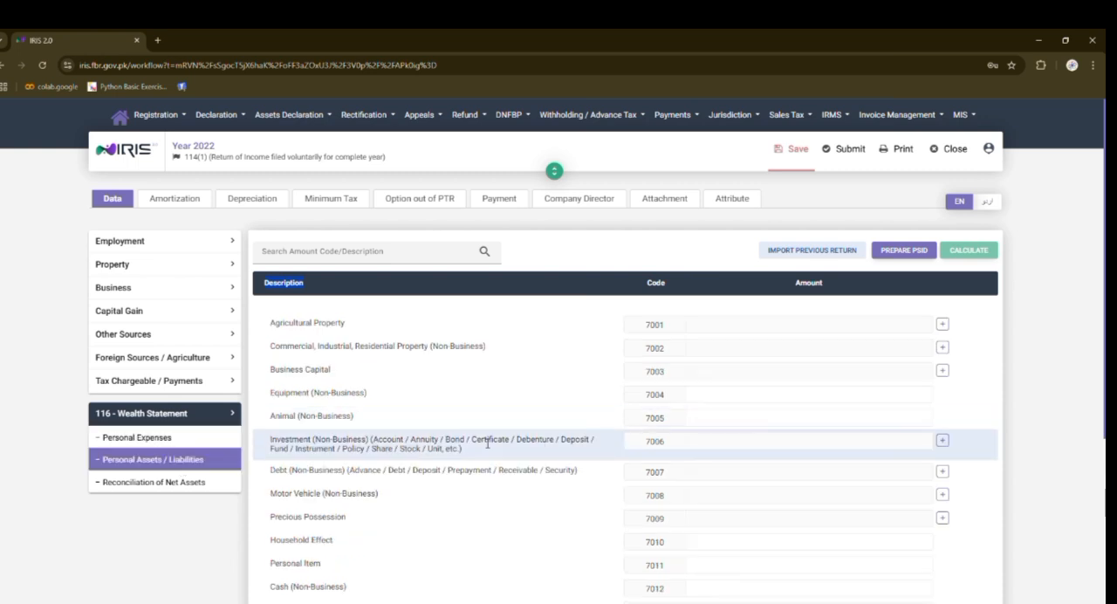
{"action": "scroll", "coordinate": [487, 442], "scroll_direction": "down", "scroll_amount": 2}
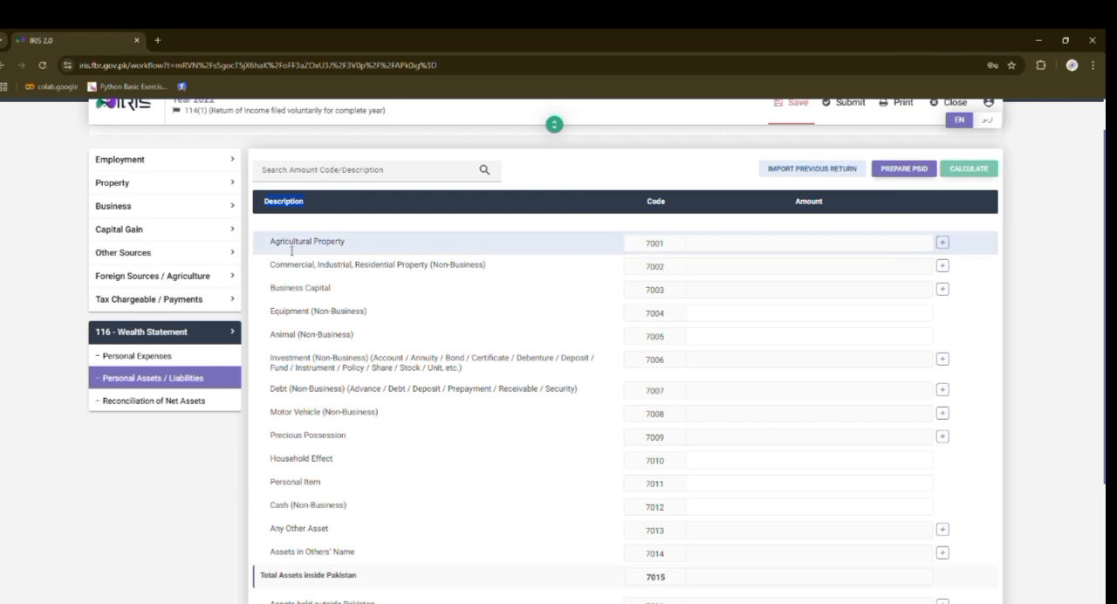
{"action": "left_click", "coordinate": [943, 242]}
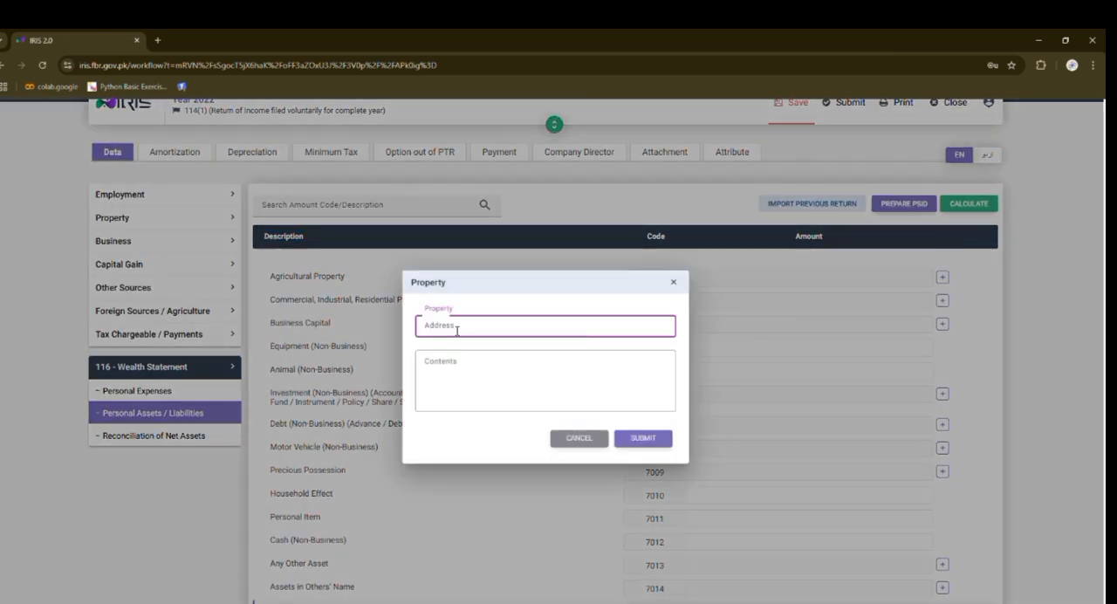
{"action": "left_click", "coordinate": [458, 366]}
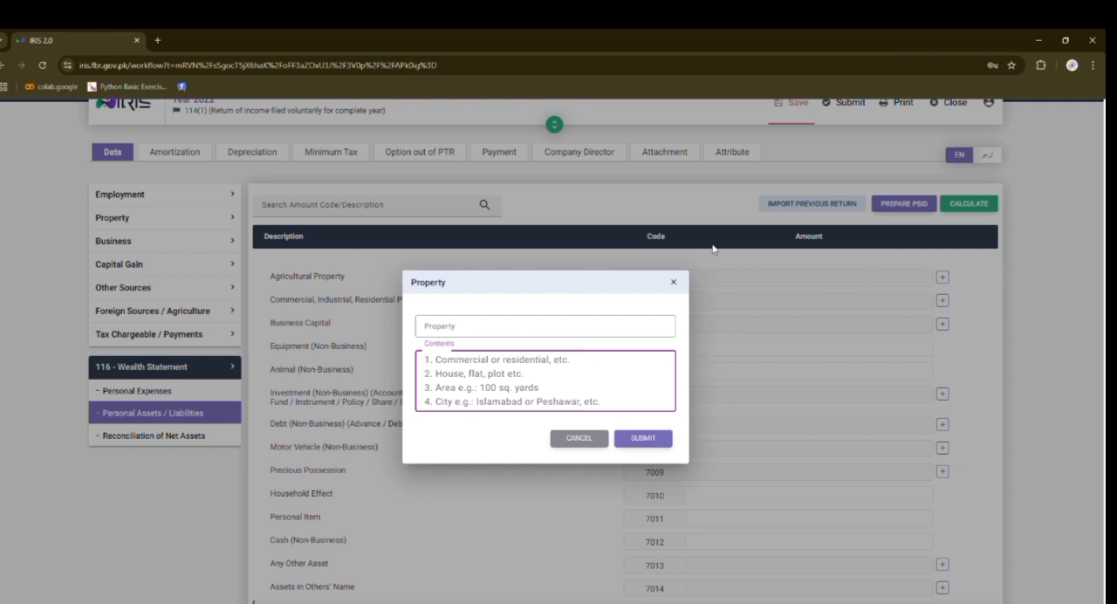
{"action": "left_click", "coordinate": [672, 282]}
- Enter 1,000,000 for Cash (Non-Business) (7012) in the personal assets and calculate the totals
{"action": "scroll", "coordinate": [689, 292], "scroll_direction": "down", "scroll_amount": 1}
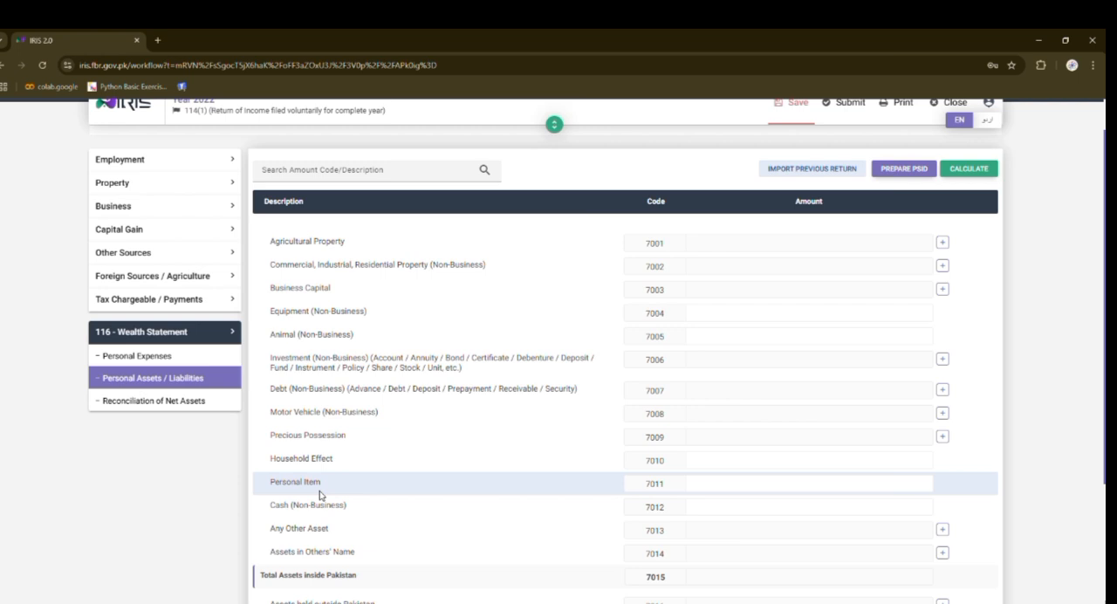
{"action": "left_click", "coordinate": [838, 511]}
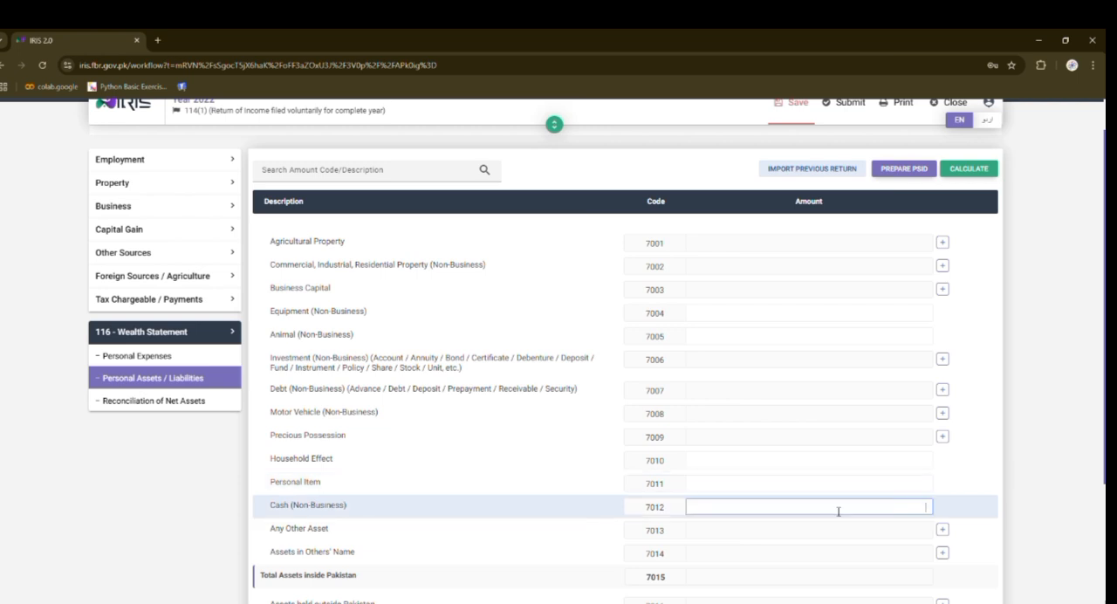
{"action": "type", "text": "1,000,000"}
{"action": "scroll", "coordinate": [390, 572], "scroll_direction": "down", "scroll_amount": 1}
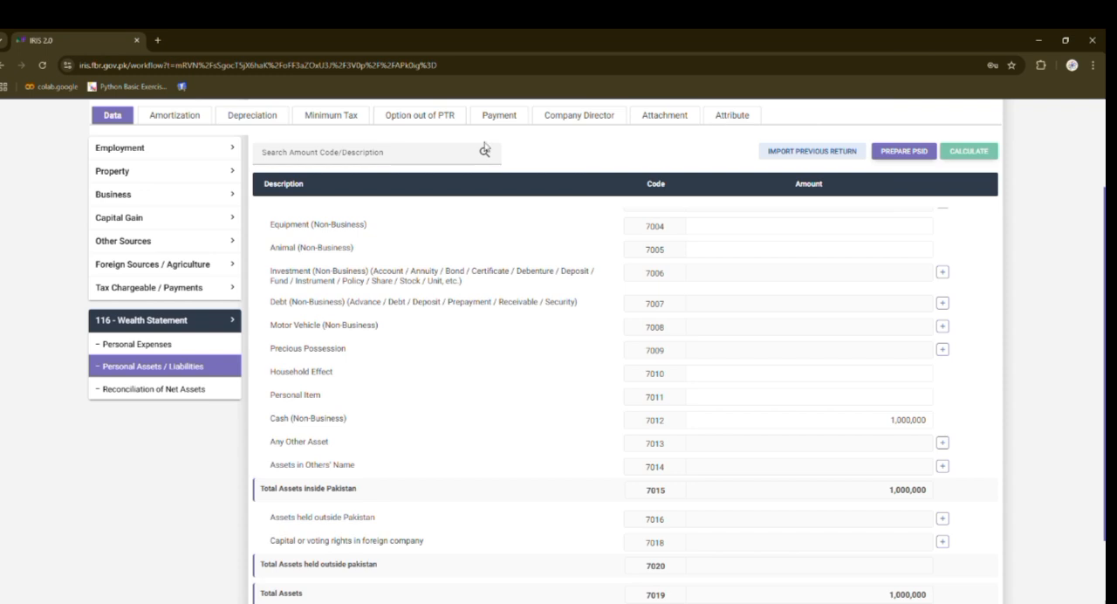
- In the business section's Business Assets / Equity / Liabilities, enter 0 for Other Liabilities (3398) and calculate
{"action": "left_click", "coordinate": [140, 199]}
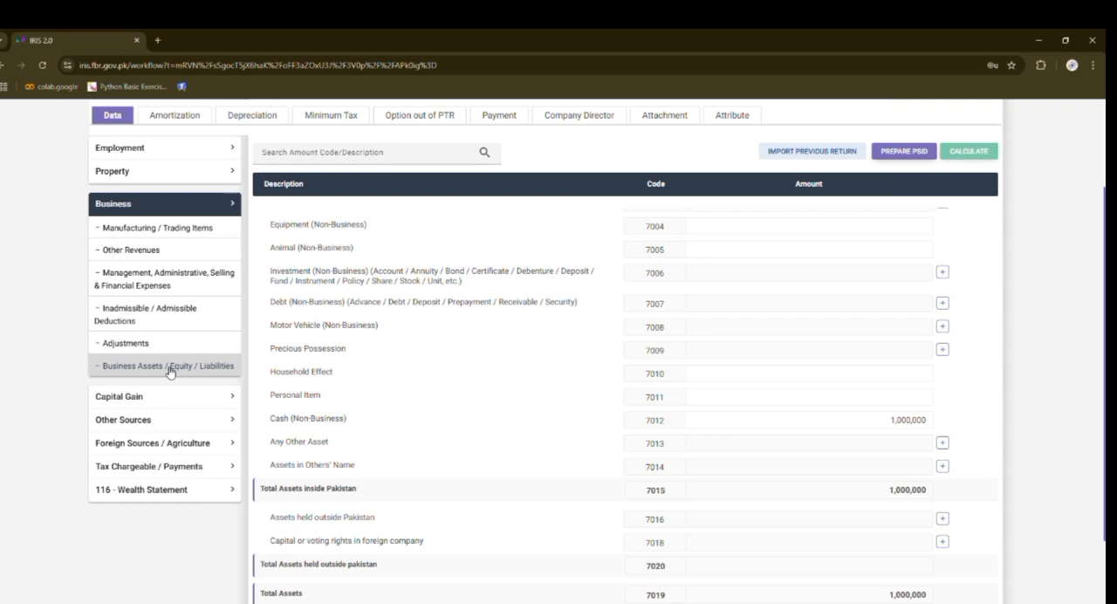
{"action": "left_click", "coordinate": [169, 367]}
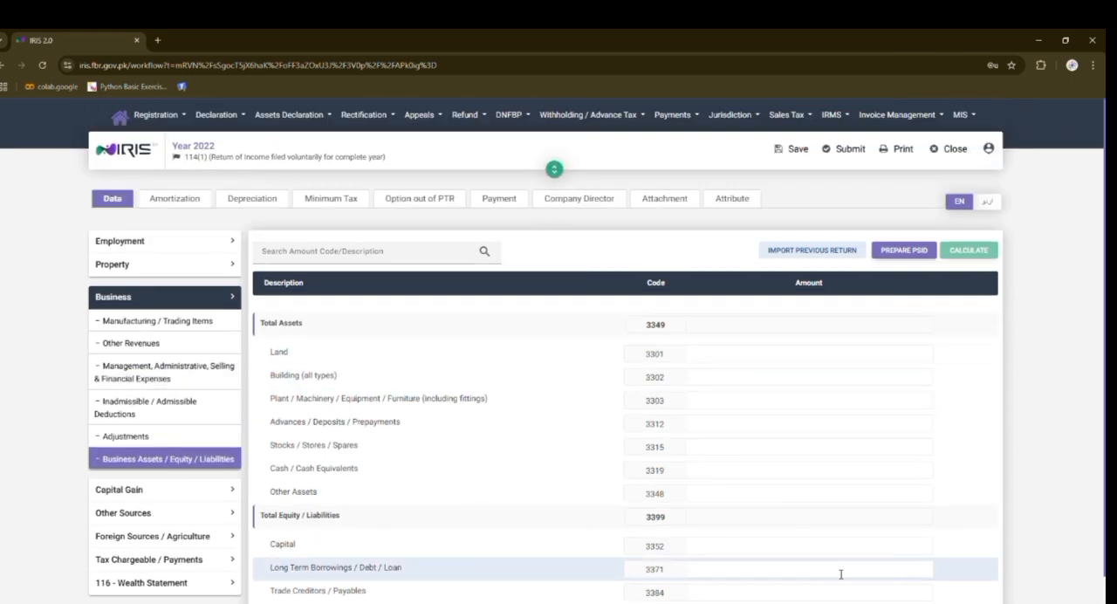
{"action": "scroll", "coordinate": [840, 573], "scroll_direction": "down", "scroll_amount": 2}
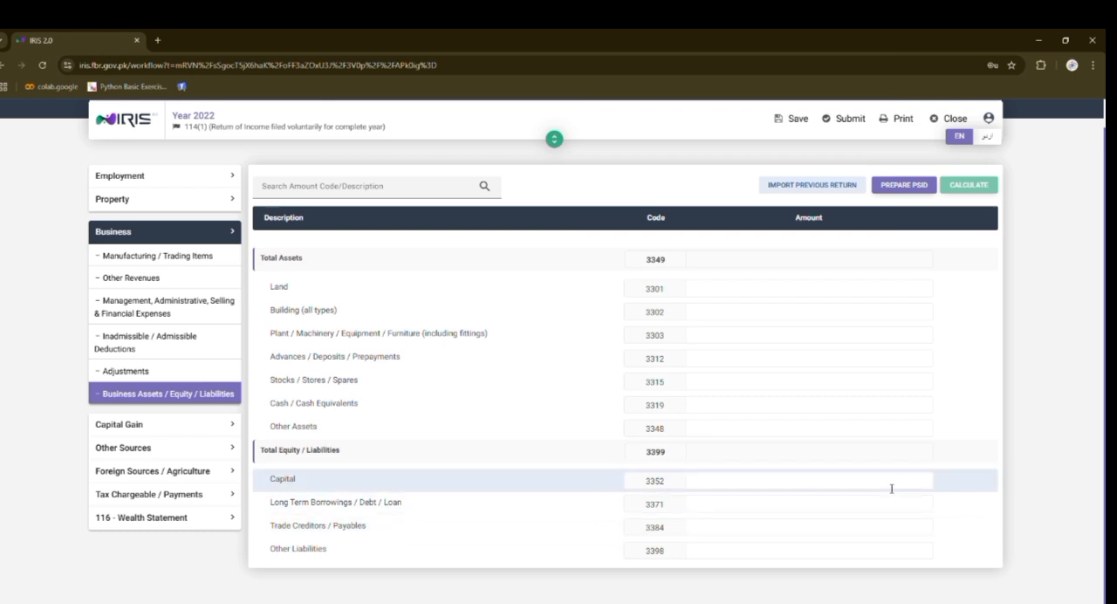
{"action": "left_click", "coordinate": [874, 558]}
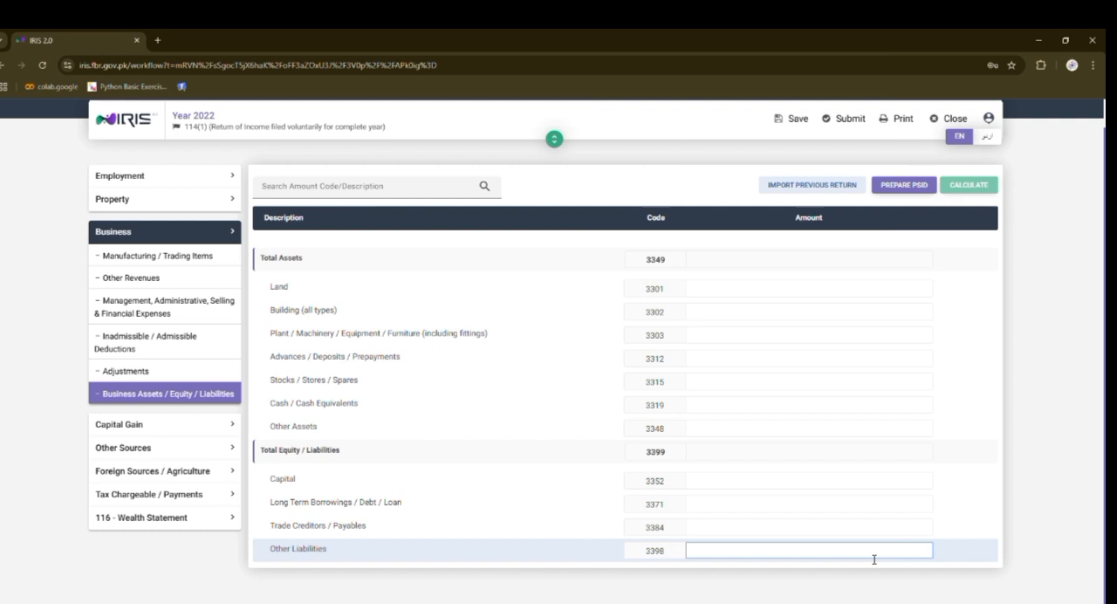
{"action": "type", "text": "0"}
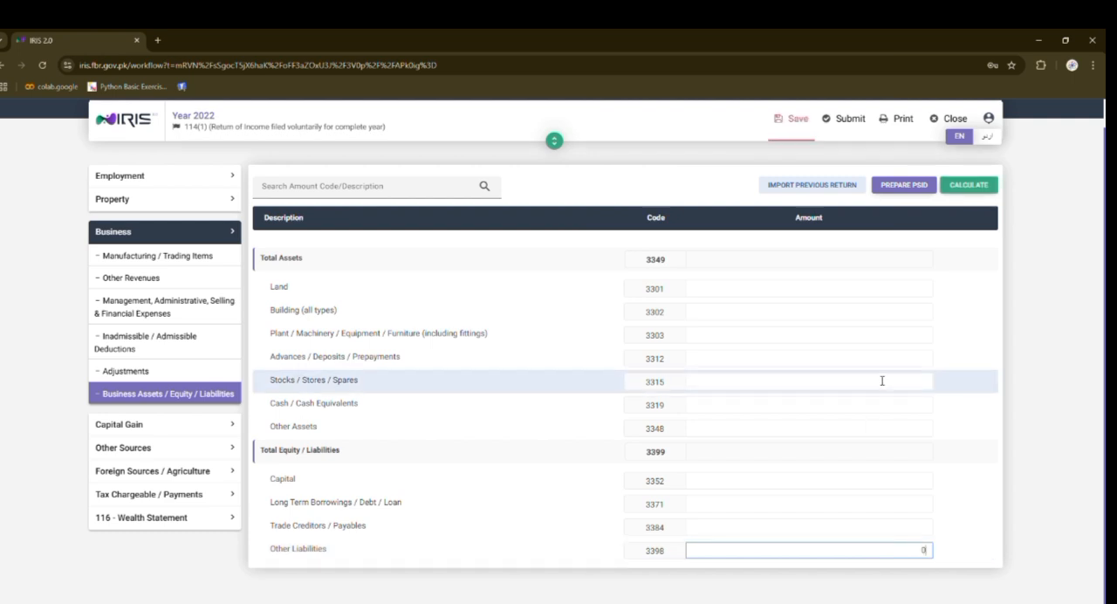
{"action": "left_click", "coordinate": [970, 185]}
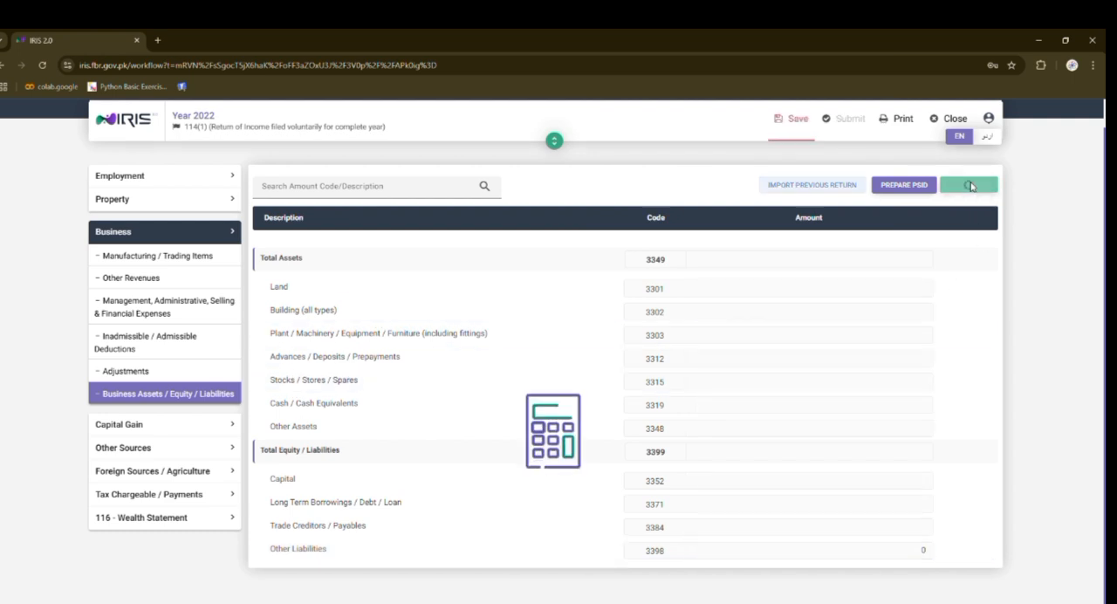
- Enter 10,989 for Other Assets (3348) in the business assets, calculate the totals and save the return
{"action": "left_click", "coordinate": [910, 433]}
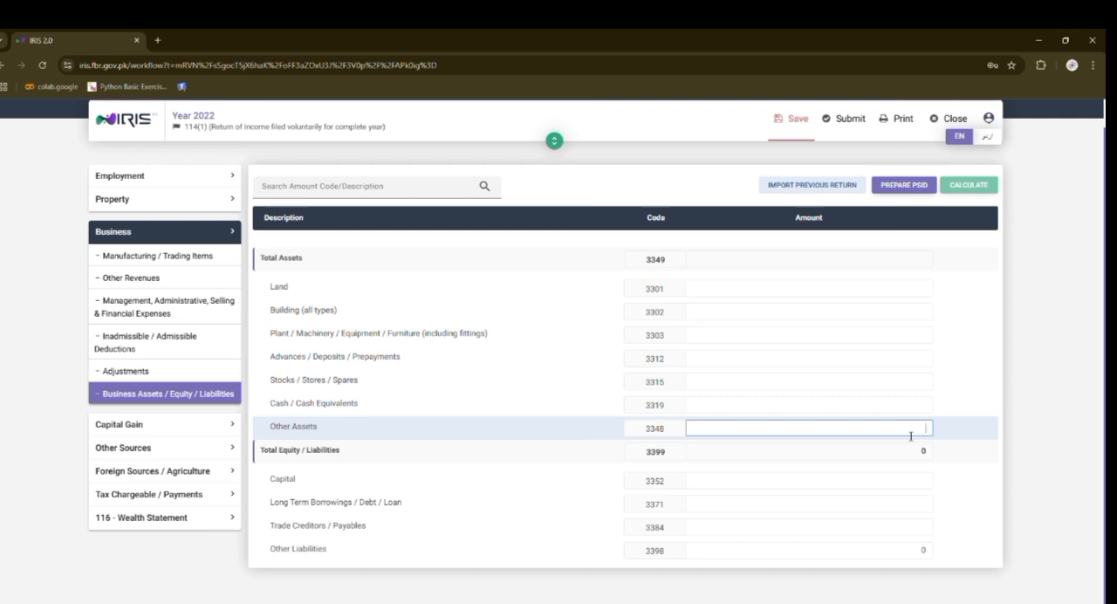
{"action": "type", "text": "10989"}
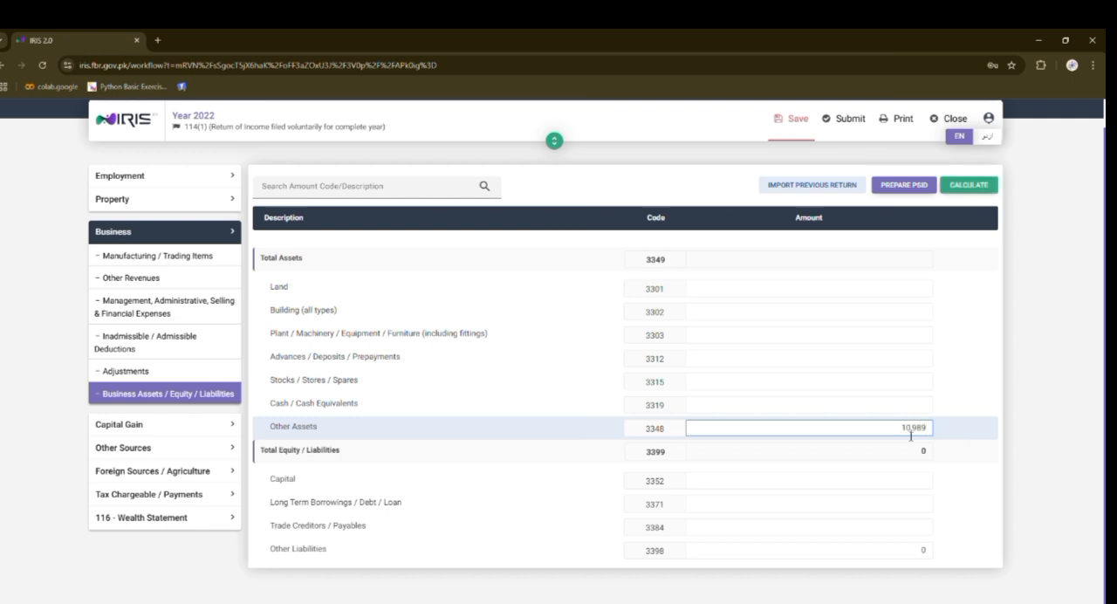
{"action": "left_click", "coordinate": [967, 188]}
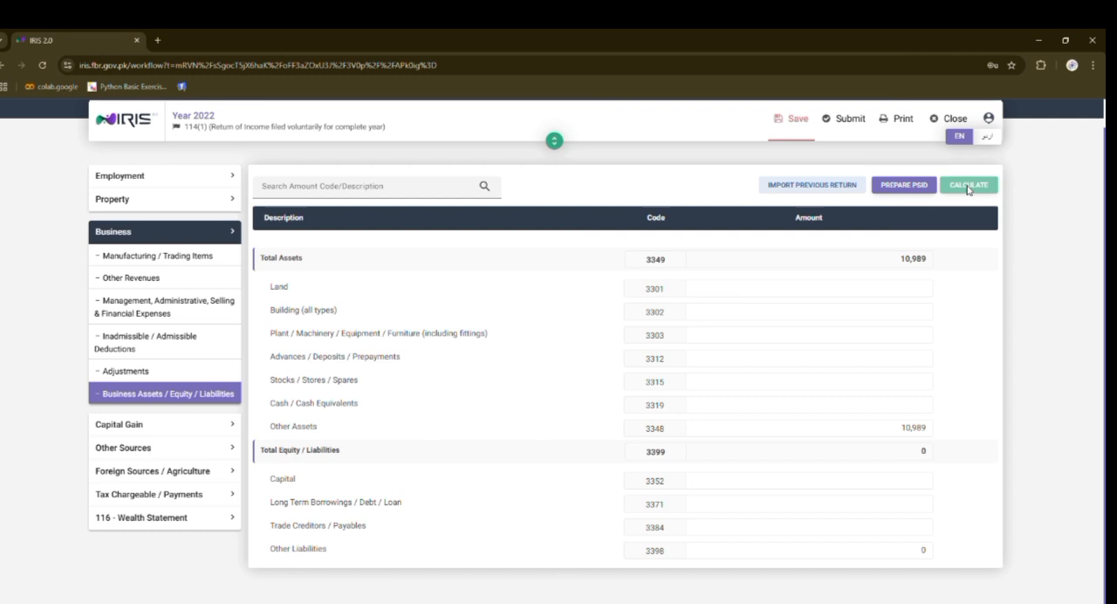
{"action": "left_click", "coordinate": [796, 132]}
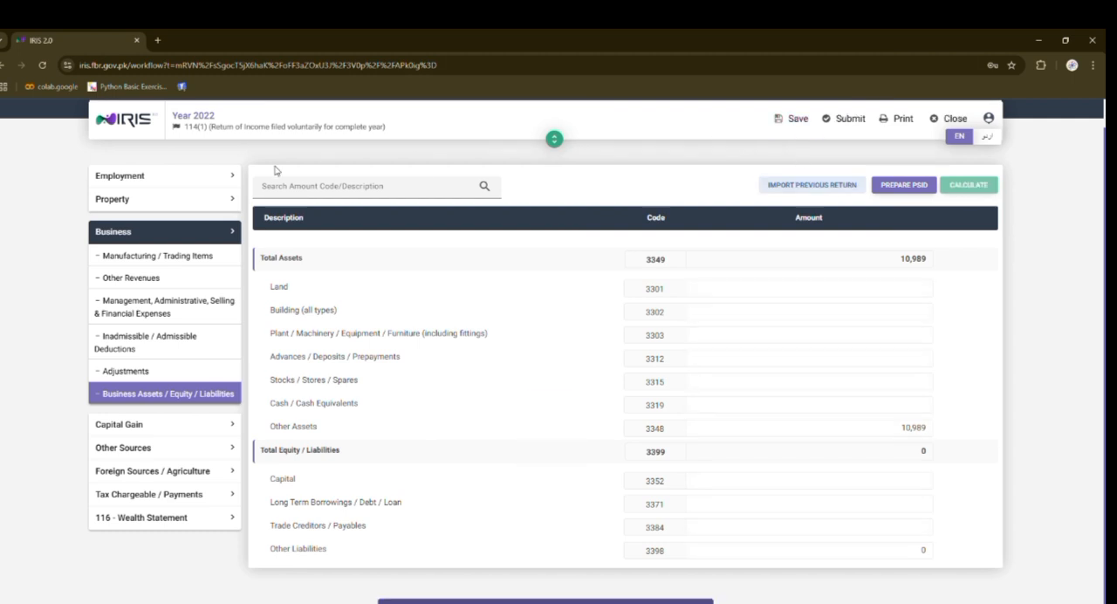
- In the wealth statement's Reconciliation of Net Assets, enter the unreconciled amount of 790,210 as Net Assets Previous Year (703002), calculate and save
{"action": "left_click", "coordinate": [180, 520]}
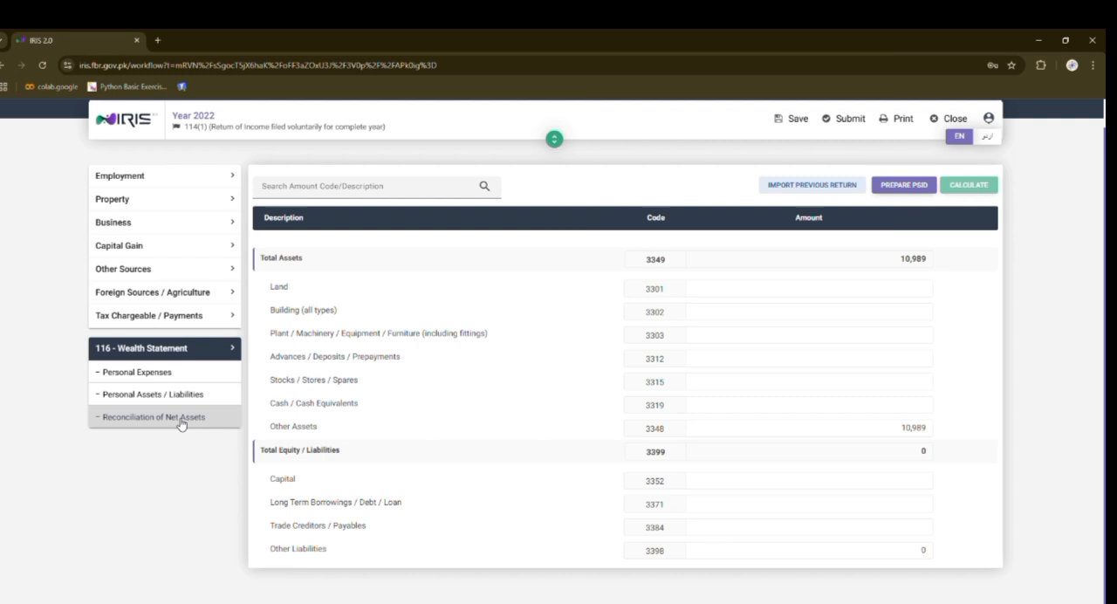
{"action": "left_click", "coordinate": [181, 424]}
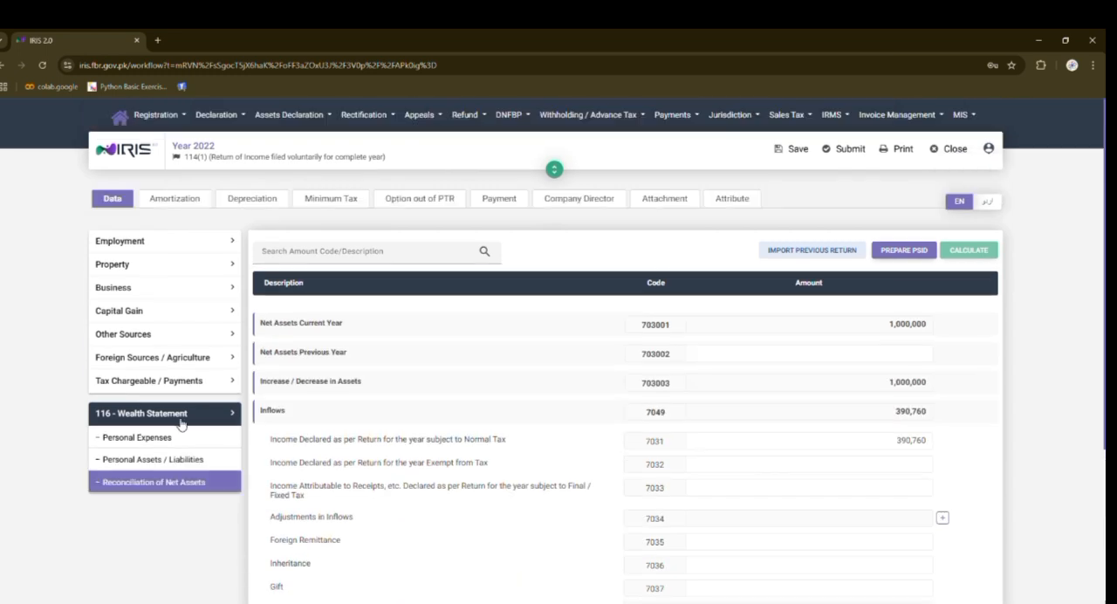
{"action": "scroll", "coordinate": [181, 424], "scroll_direction": "down", "scroll_amount": 3}
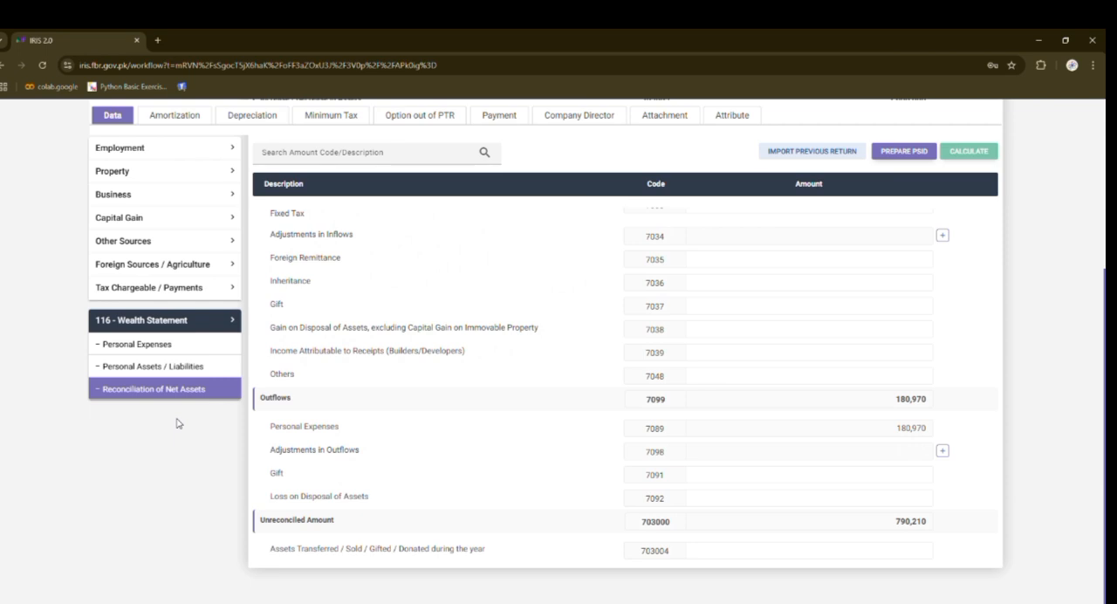
{"action": "double_click", "coordinate": [912, 529]}
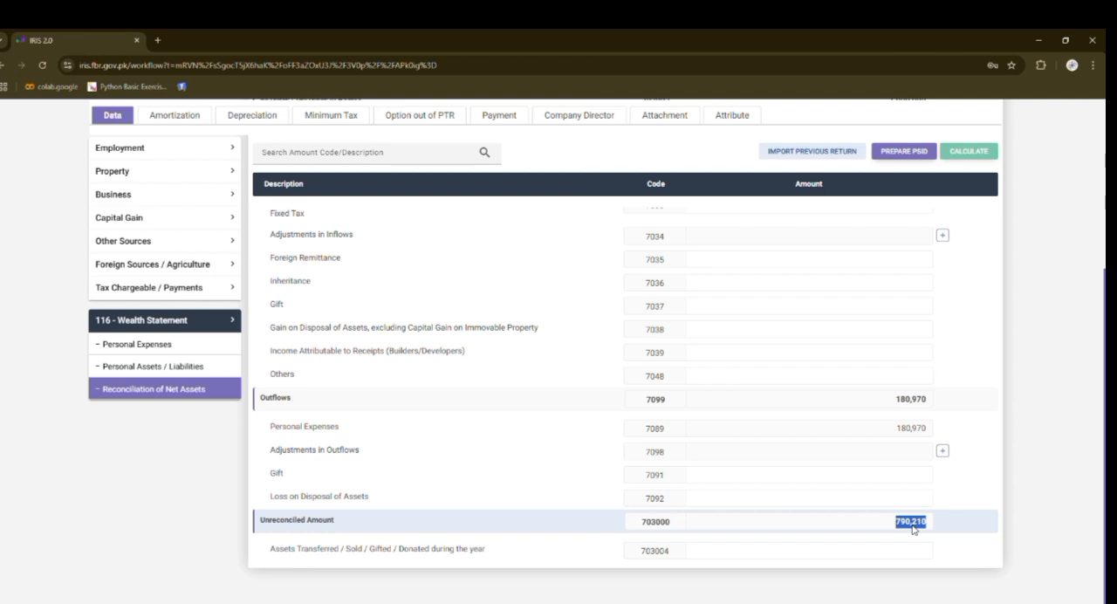
{"action": "scroll", "coordinate": [912, 529], "scroll_direction": "up", "scroll_amount": 5}
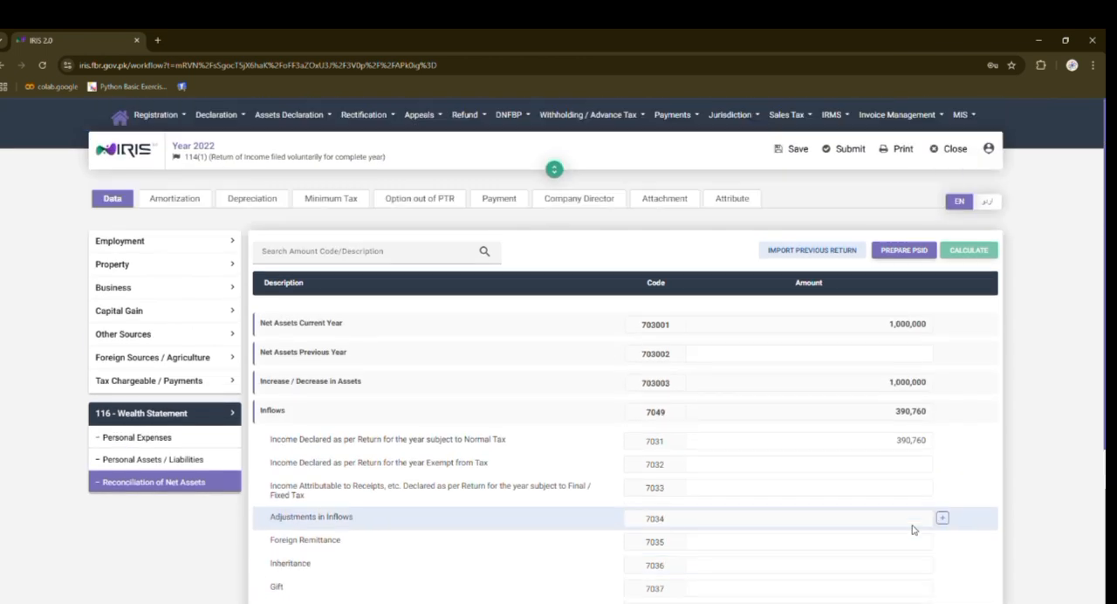
{"action": "left_click", "coordinate": [813, 354]}
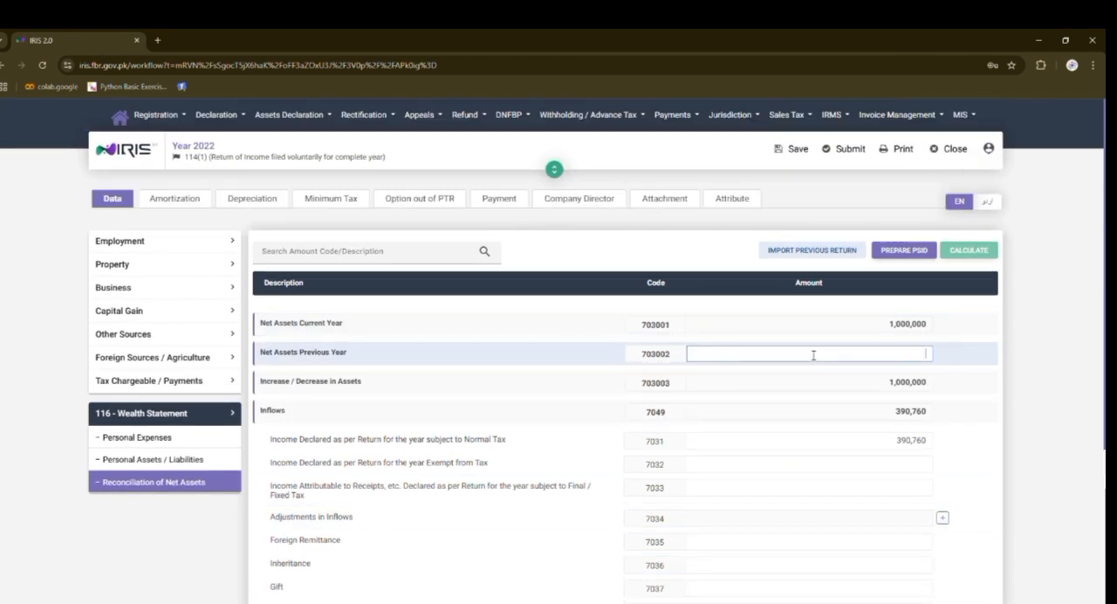
{"action": "type", "text": "790210"}
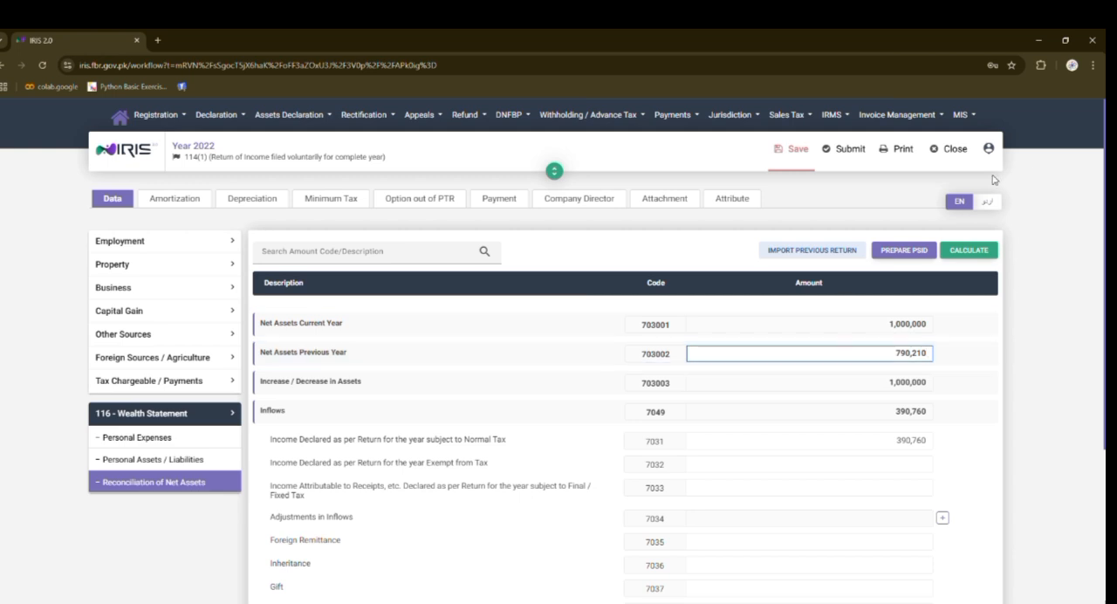
{"action": "left_click", "coordinate": [965, 250]}
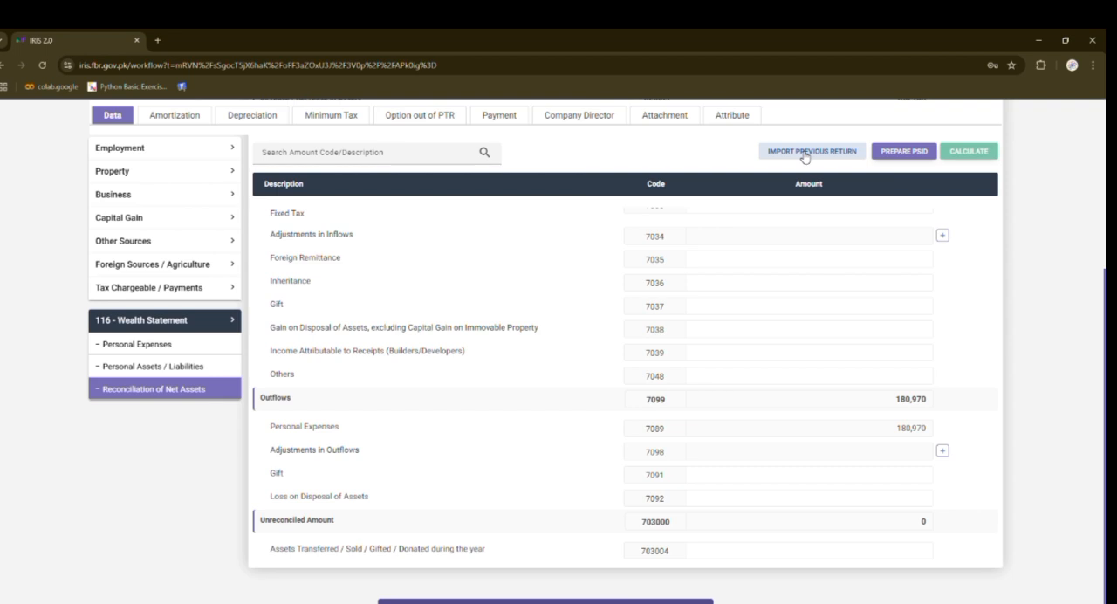
- Set Business Sector-1 to Trader - Hospitality in the return's attributes and save
{"action": "scroll", "coordinate": [804, 157], "scroll_direction": "up", "scroll_amount": 4}
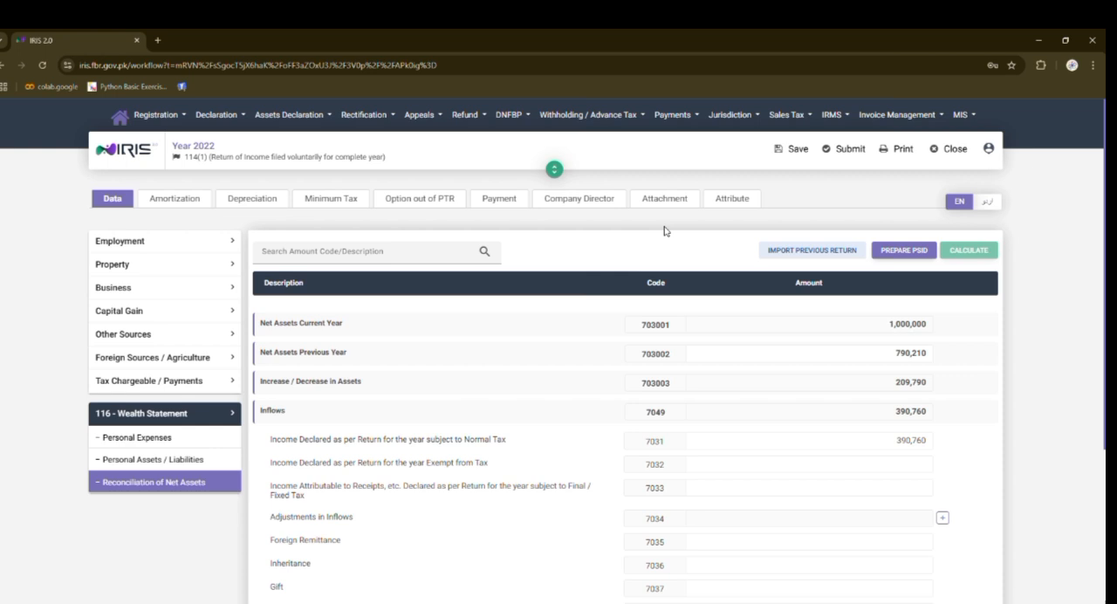
{"action": "left_click", "coordinate": [733, 202]}
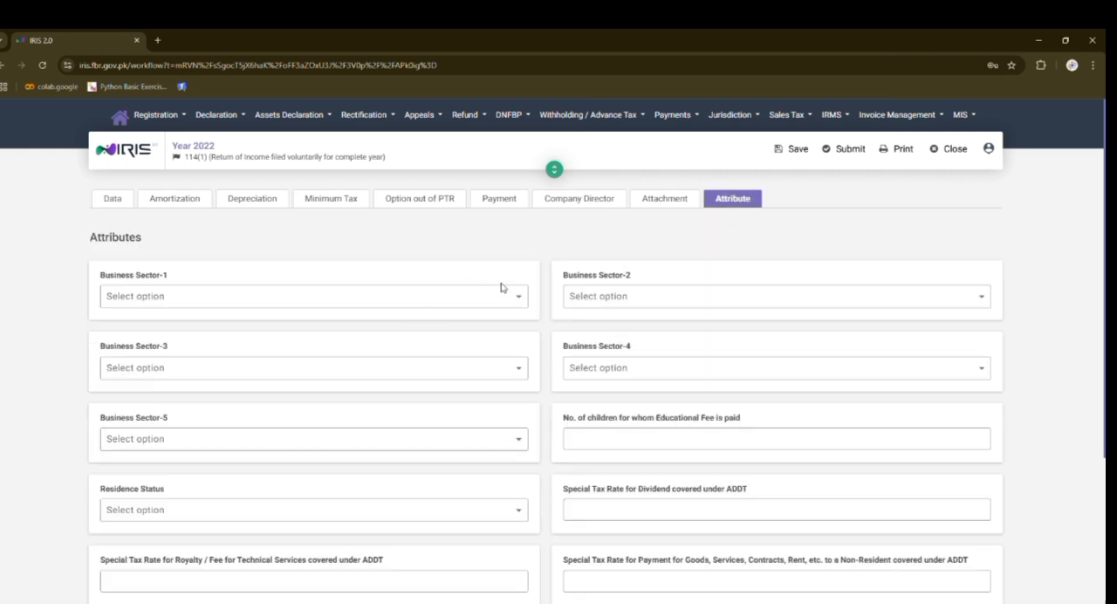
{"action": "scroll", "coordinate": [501, 288], "scroll_direction": "down", "scroll_amount": 3}
{"action": "scroll", "coordinate": [502, 288], "scroll_direction": "up", "scroll_amount": 3}
{"action": "left_click", "coordinate": [527, 304]}
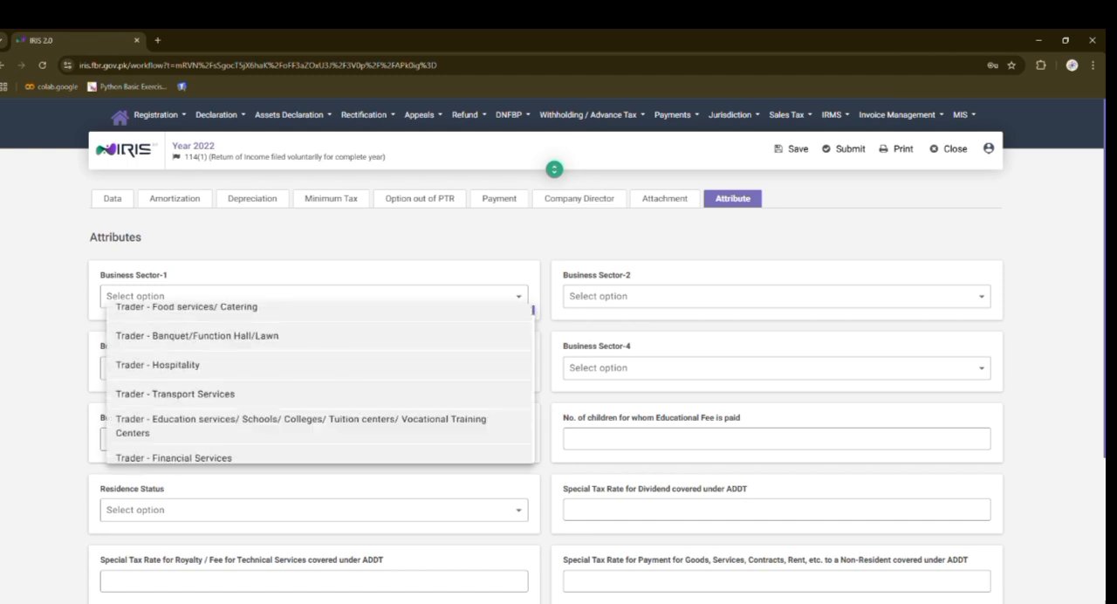
{"action": "left_click", "coordinate": [157, 365]}
{"action": "left_click", "coordinate": [792, 157]}
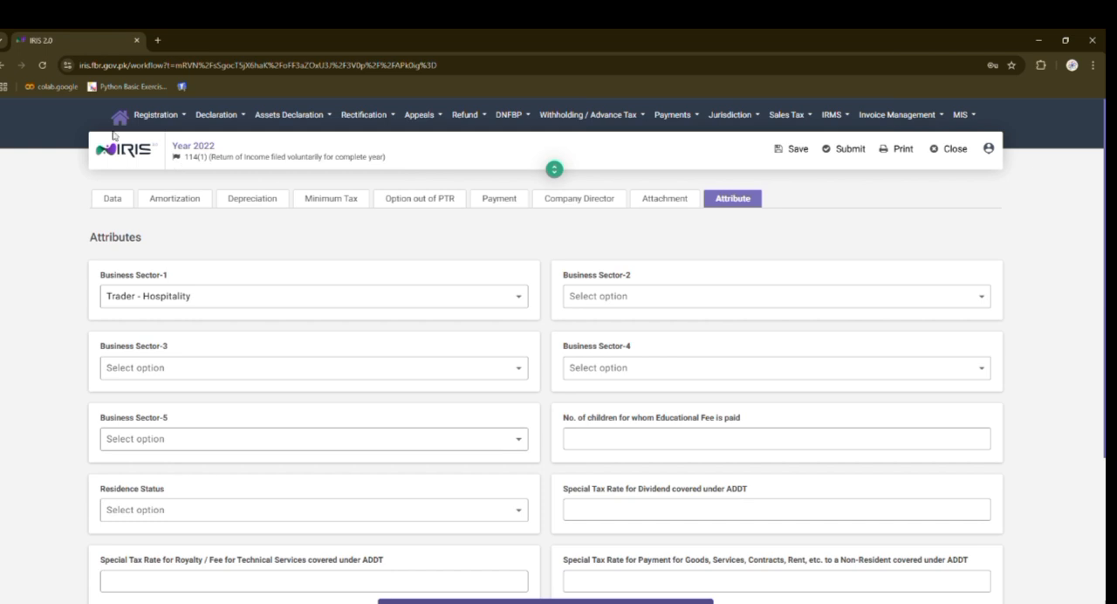
- Return to the return's data, start its submission and activate the 4-digit PIN field of the declaration
{"action": "left_click", "coordinate": [131, 202]}
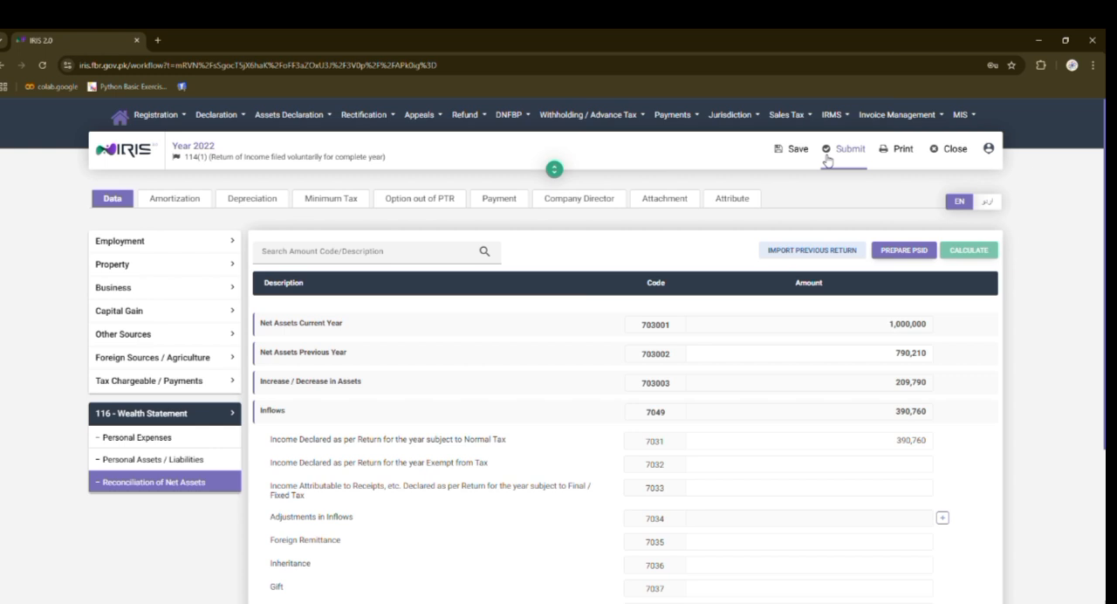
{"action": "left_click", "coordinate": [827, 157]}
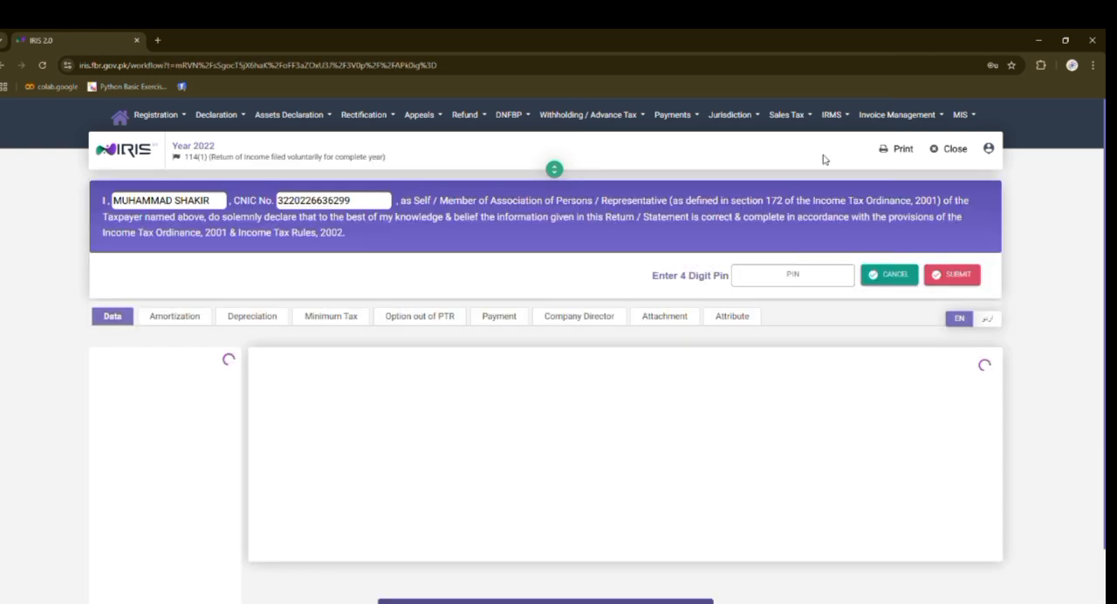
{"action": "left_click", "coordinate": [810, 281]}
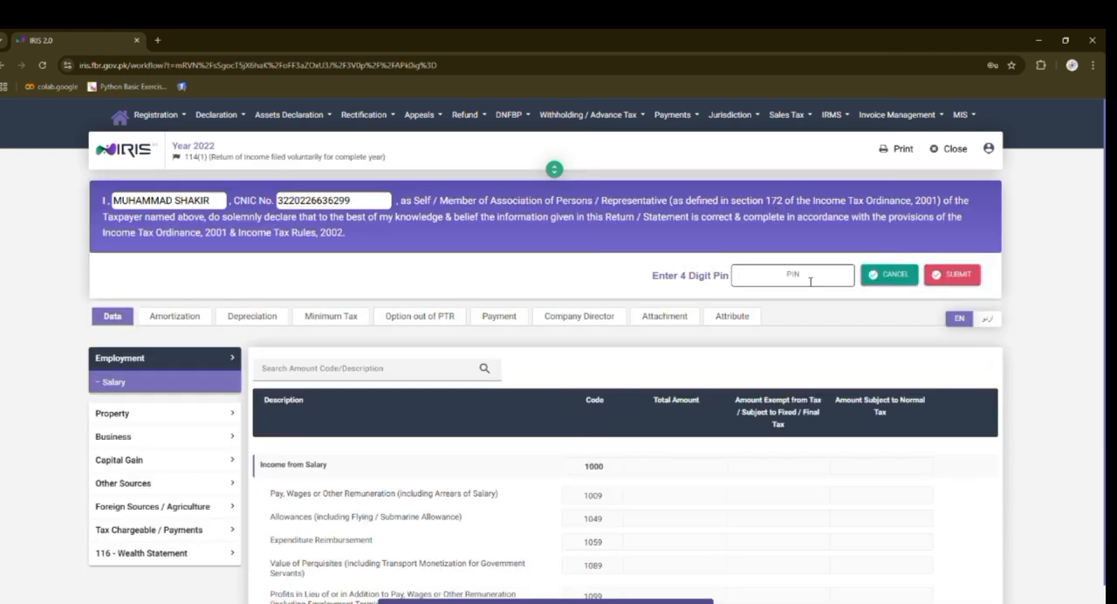
{"action": "left_click", "coordinate": [810, 281]}
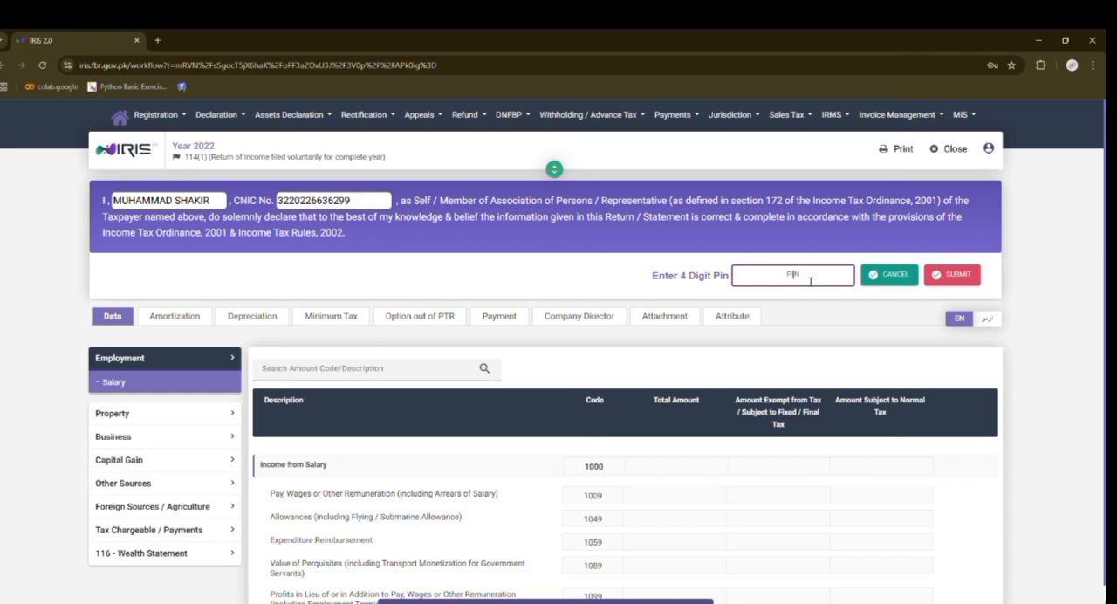